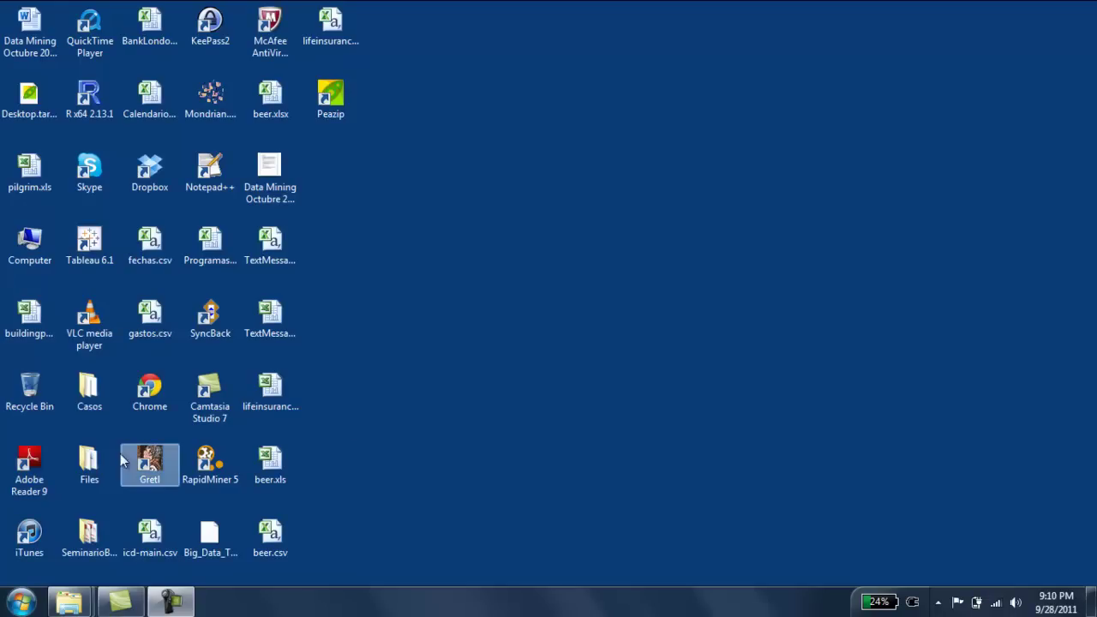
Select the gretl icon on the Windows desktop
{"action": "left_click", "coordinate": [148, 462]}
Launch gretl and import Desktop\lifeinsurance.csv as comma-separated, undated cross-sectional data
{"action": "double_click", "coordinate": [145, 460]}
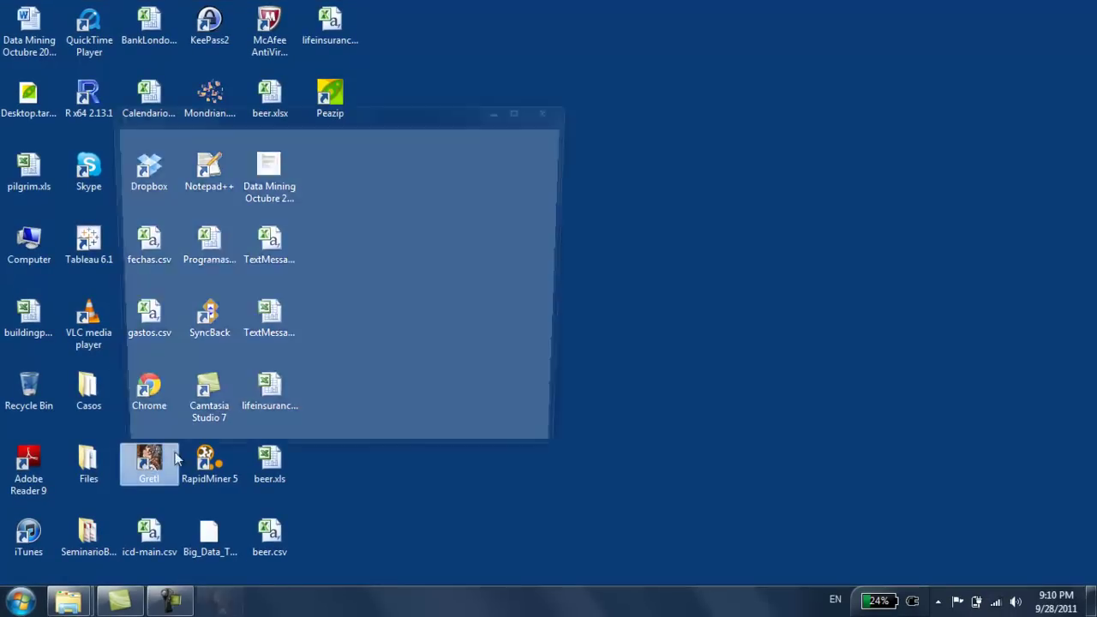
{"action": "left_click_drag", "start_coordinate": [373, 117], "coordinate": [660, 142]}
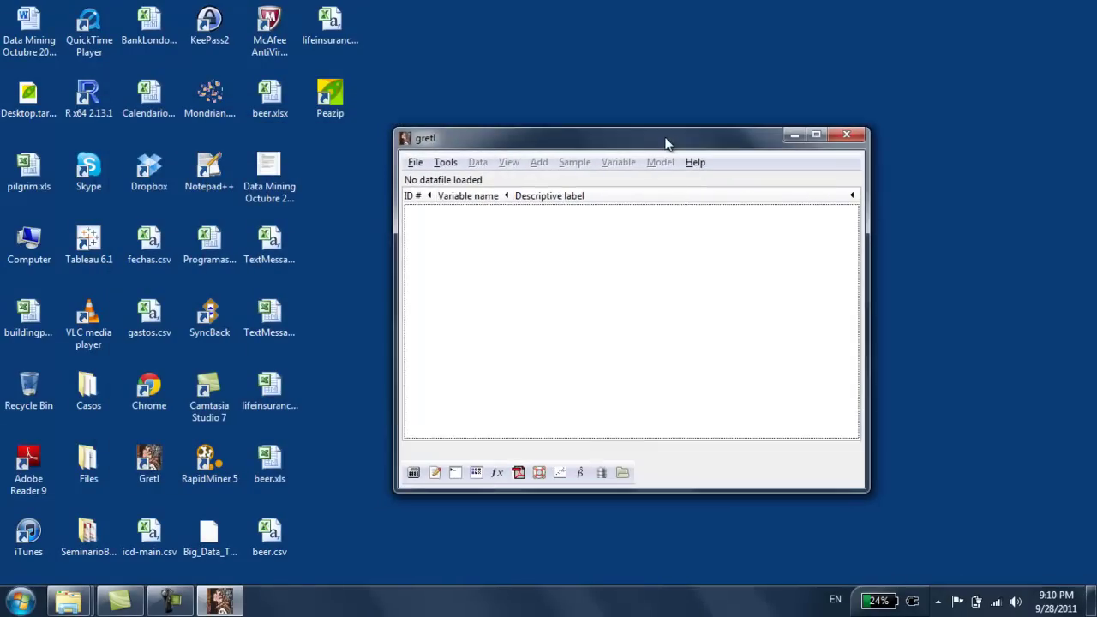
{"action": "left_click", "coordinate": [413, 162]}
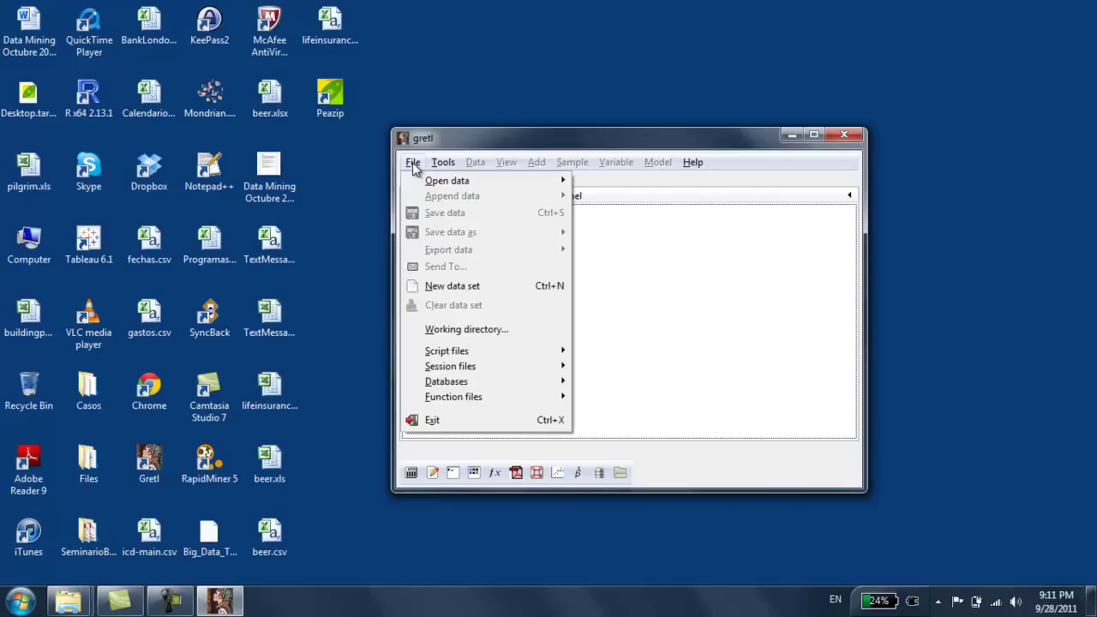
{"action": "mouse_move", "coordinate": [419, 181]}
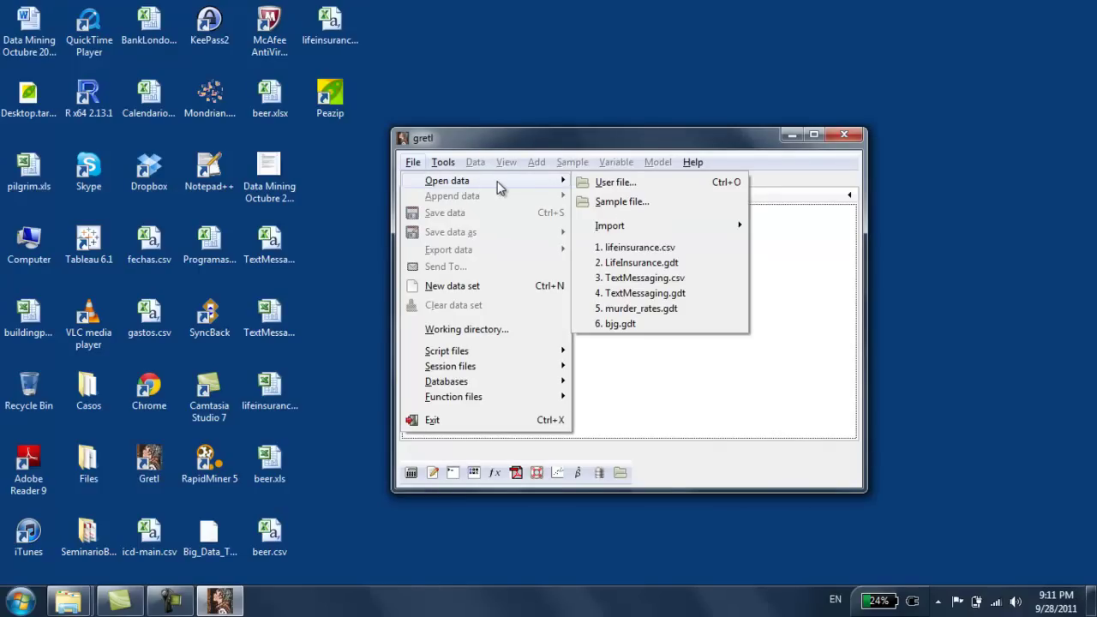
{"action": "mouse_move", "coordinate": [631, 225]}
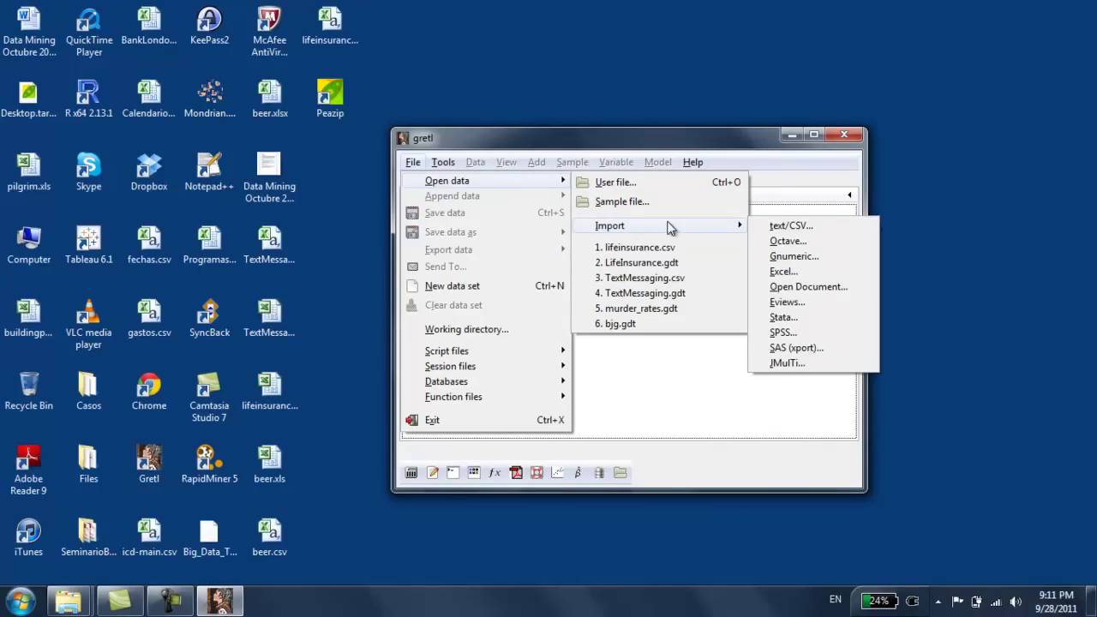
{"action": "left_click", "coordinate": [788, 225]}
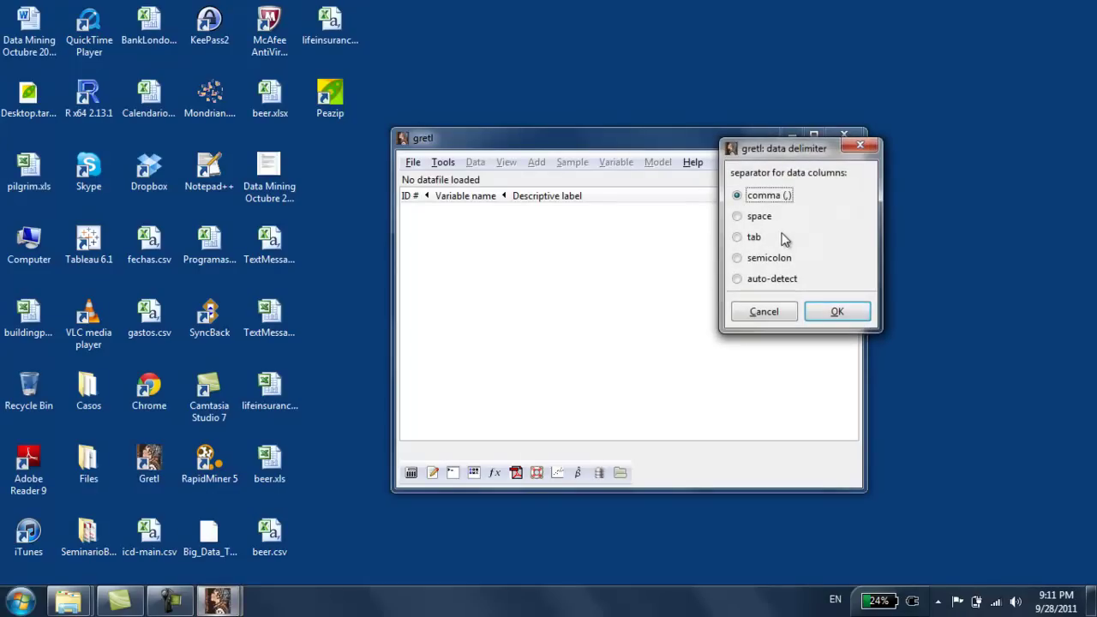
{"action": "left_click", "coordinate": [826, 311]}
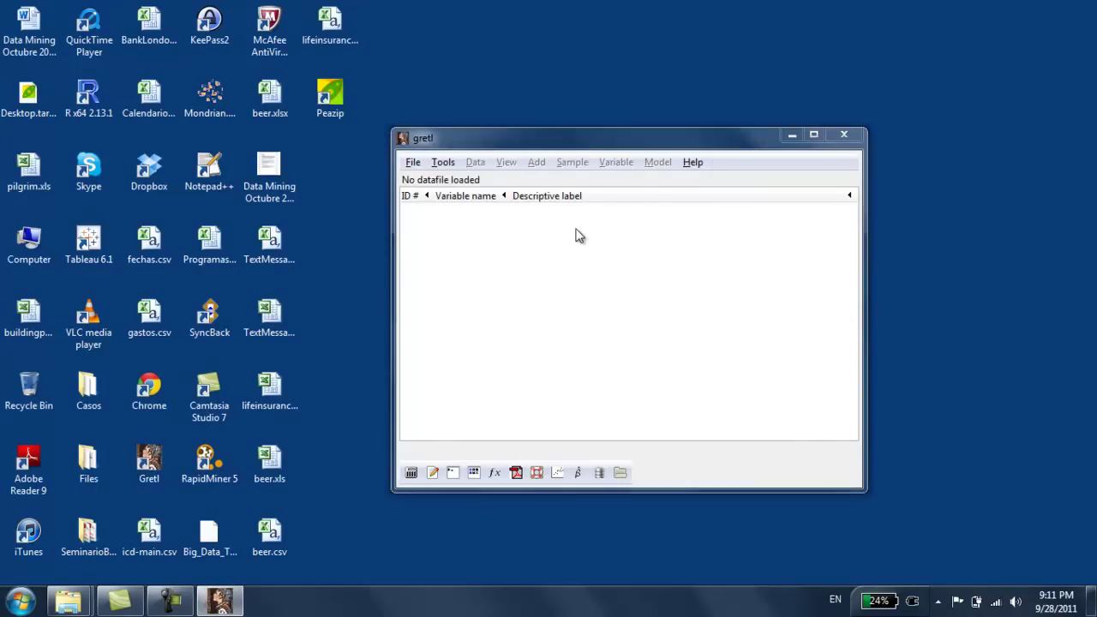
{"action": "left_click", "coordinate": [394, 236]}
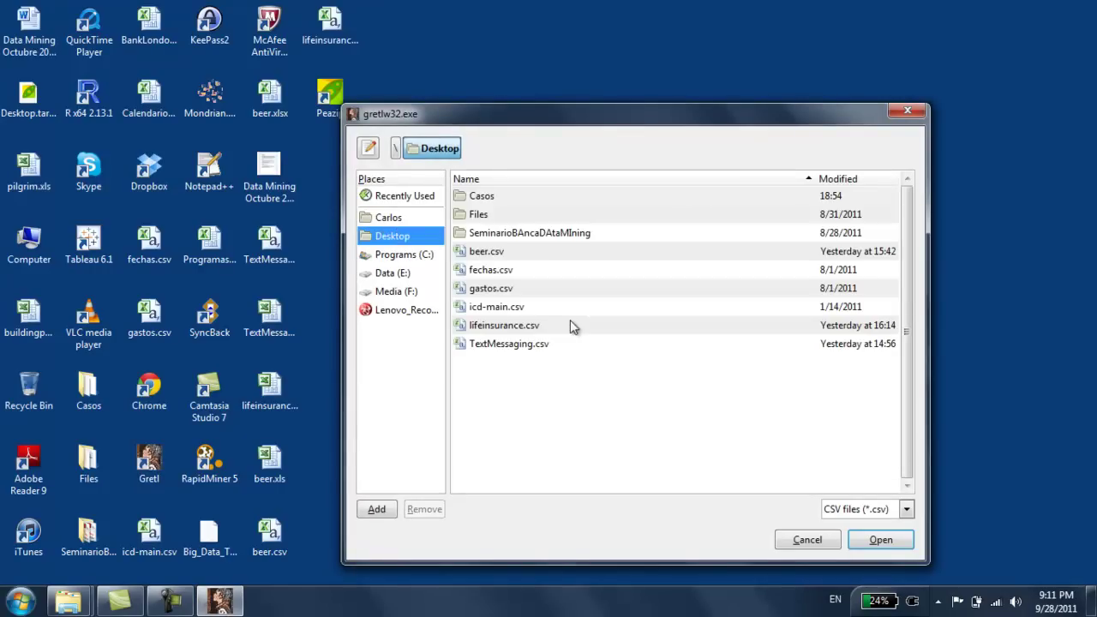
{"action": "double_click", "coordinate": [514, 327]}
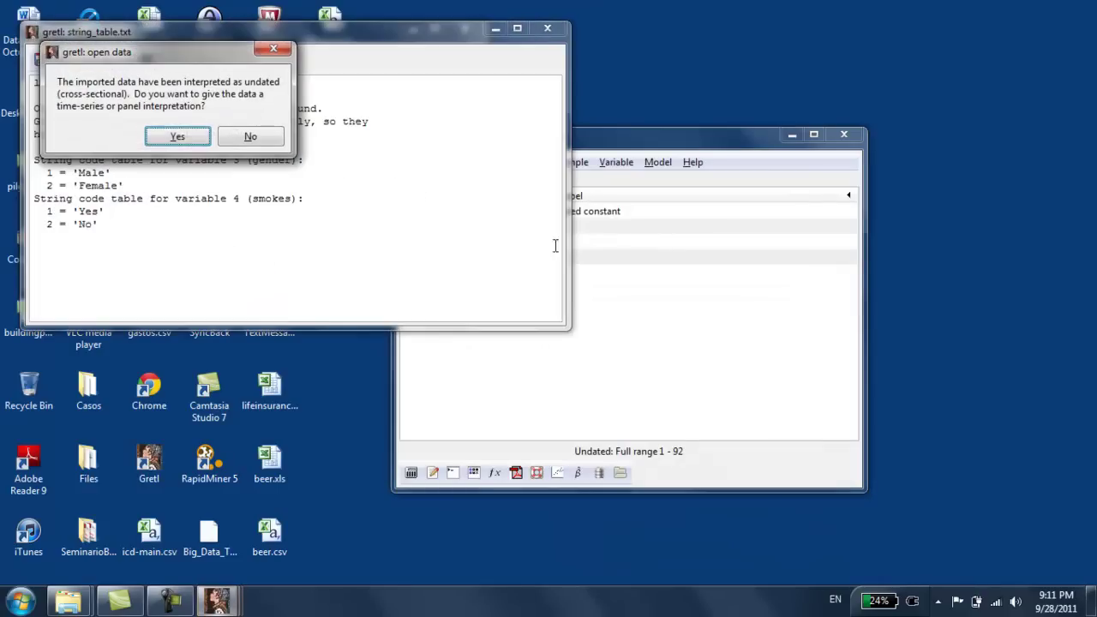
{"action": "left_click", "coordinate": [253, 136]}
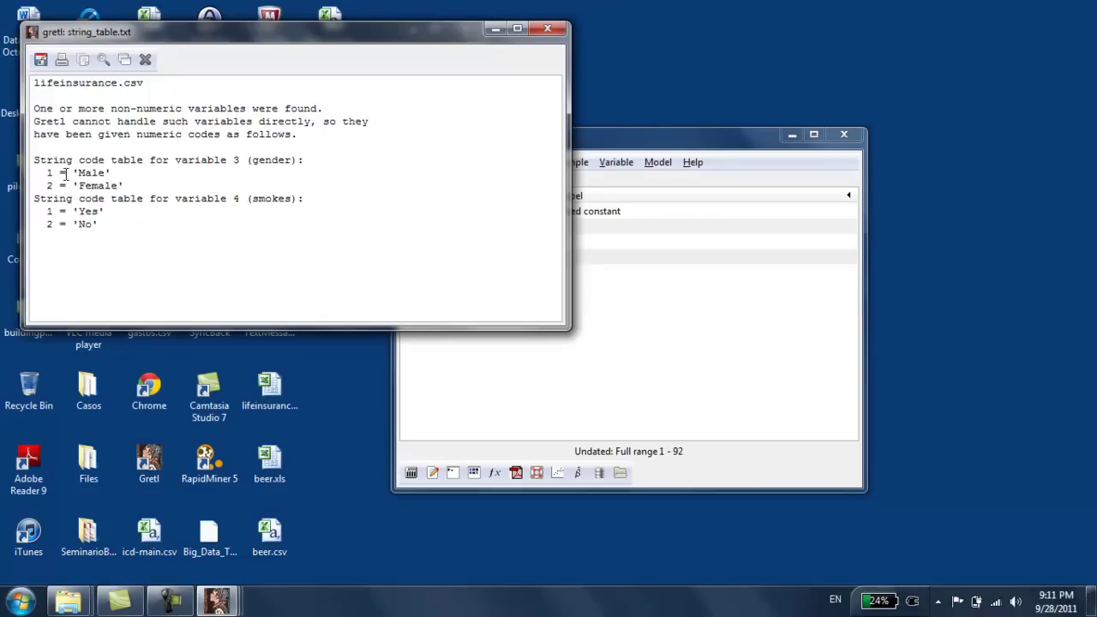
{"action": "left_click", "coordinate": [644, 140]}
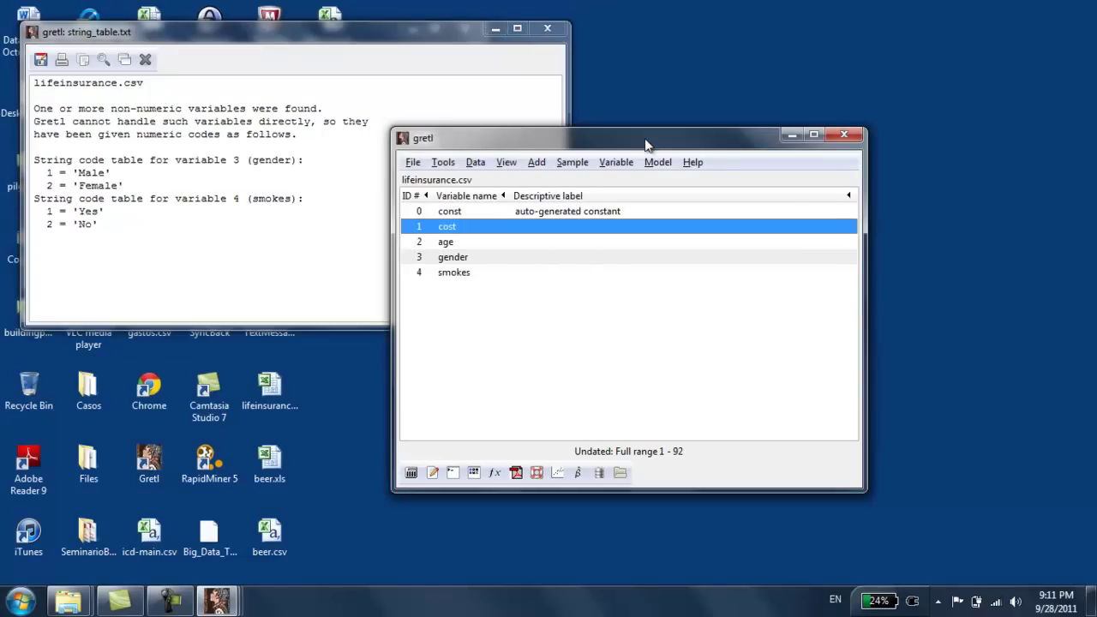
Open the session icon view and browse the 92-row data spreadsheet, then close it
{"action": "left_click_drag", "start_coordinate": [631, 144], "coordinate": [701, 47]}
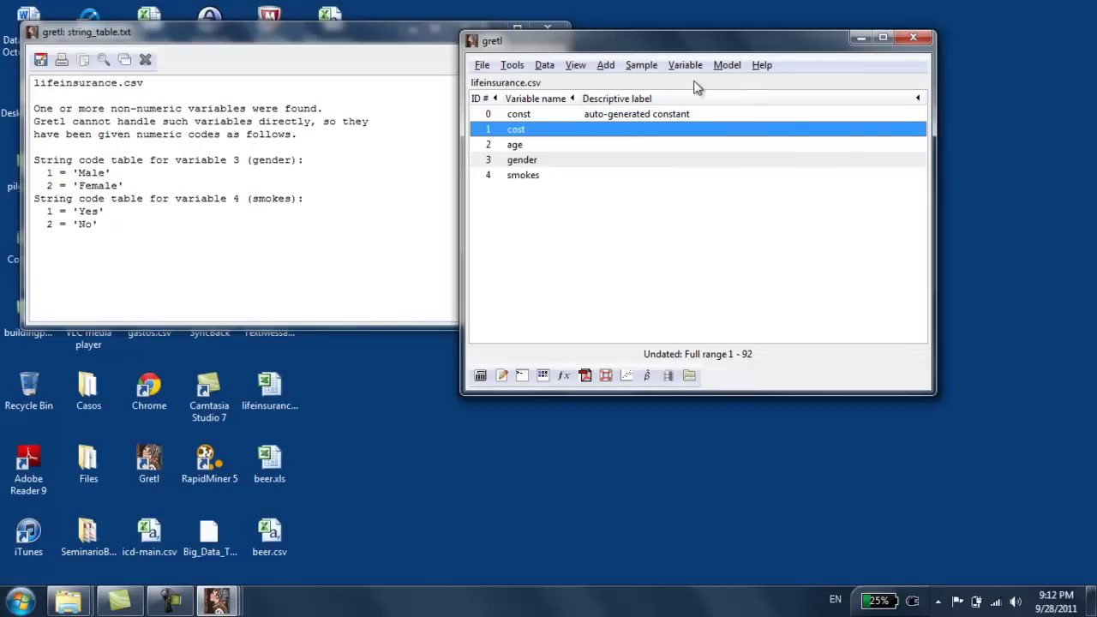
{"action": "left_click", "coordinate": [579, 66]}
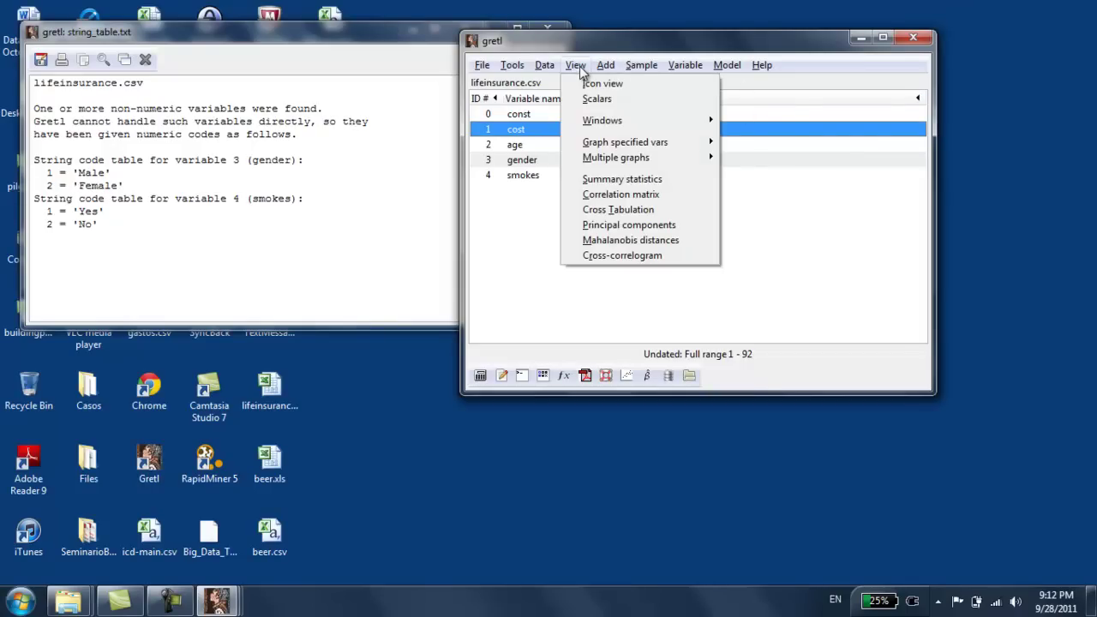
{"action": "left_click", "coordinate": [581, 78]}
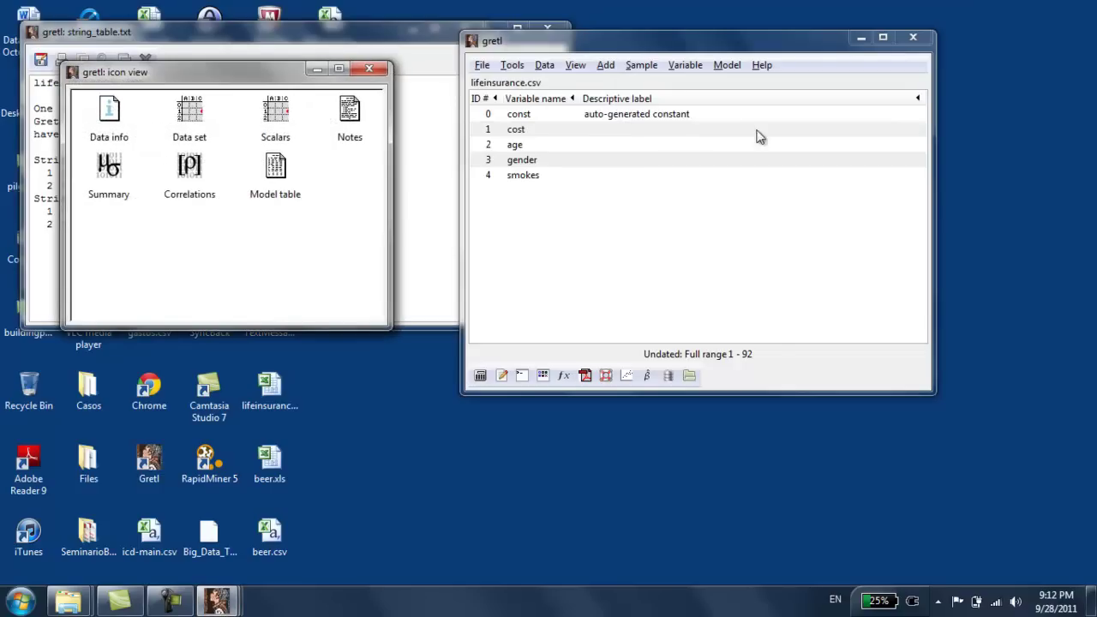
{"action": "double_click", "coordinate": [189, 117]}
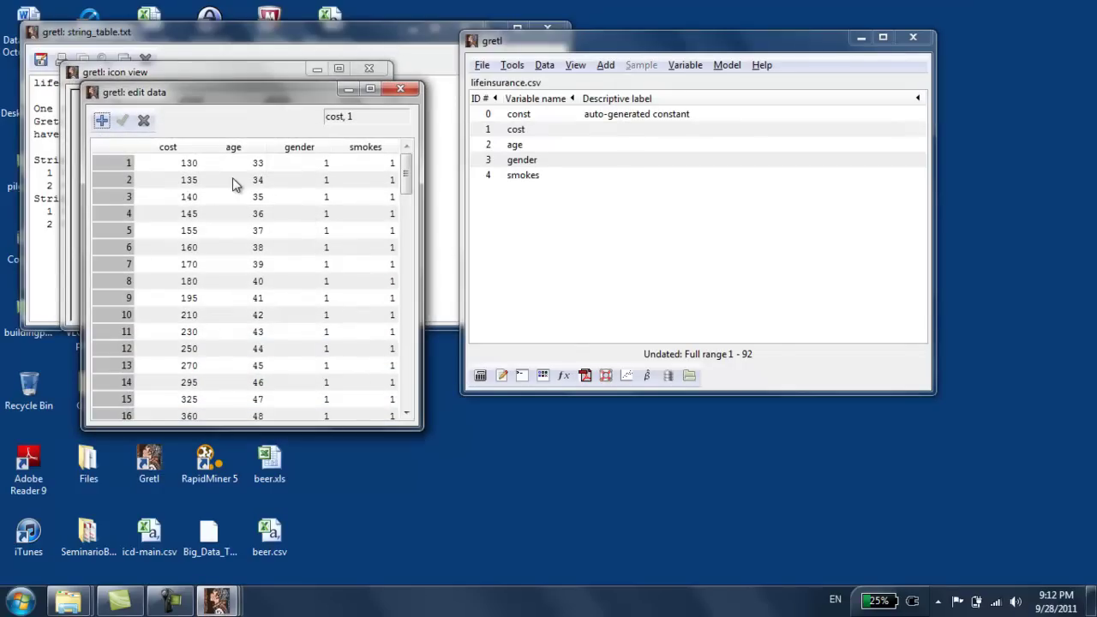
{"action": "mouse_move", "coordinate": [400, 180]}
{"action": "left_mouse_down"}
{"action": "mouse_move", "coordinate": [402, 416]}
{"action": "mouse_move", "coordinate": [410, 167]}
{"action": "left_mouse_up"}
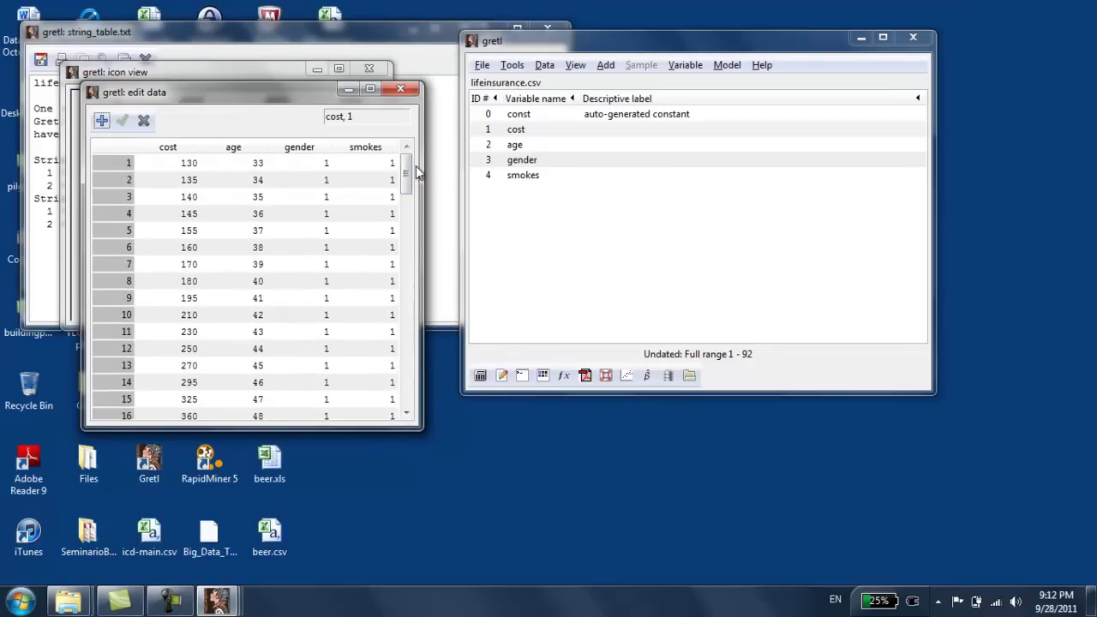
{"action": "left_click", "coordinate": [401, 90]}
Add 2 observations to the data set, extending the range to 1–94
{"action": "left_click_drag", "start_coordinate": [244, 81], "coordinate": [214, 328]}
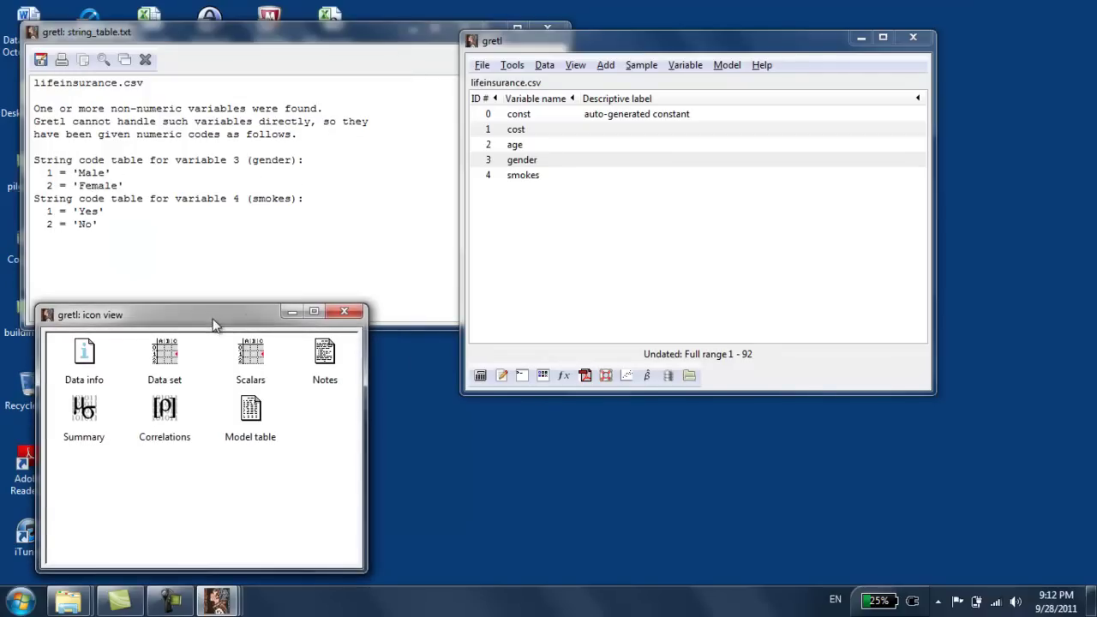
{"action": "left_click", "coordinate": [543, 65]}
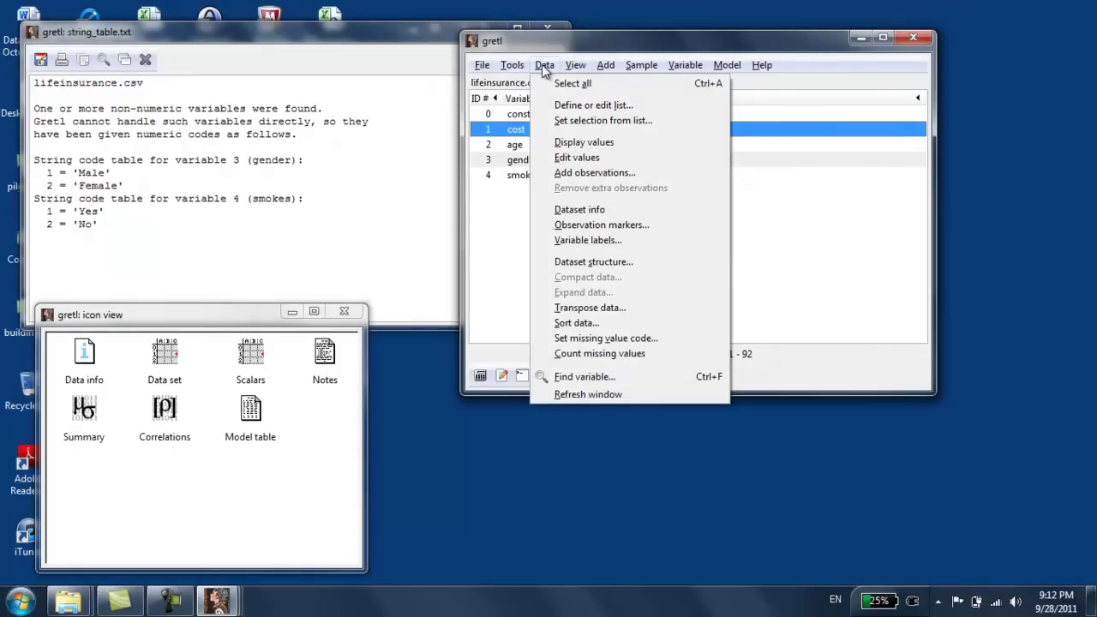
{"action": "left_click", "coordinate": [619, 172]}
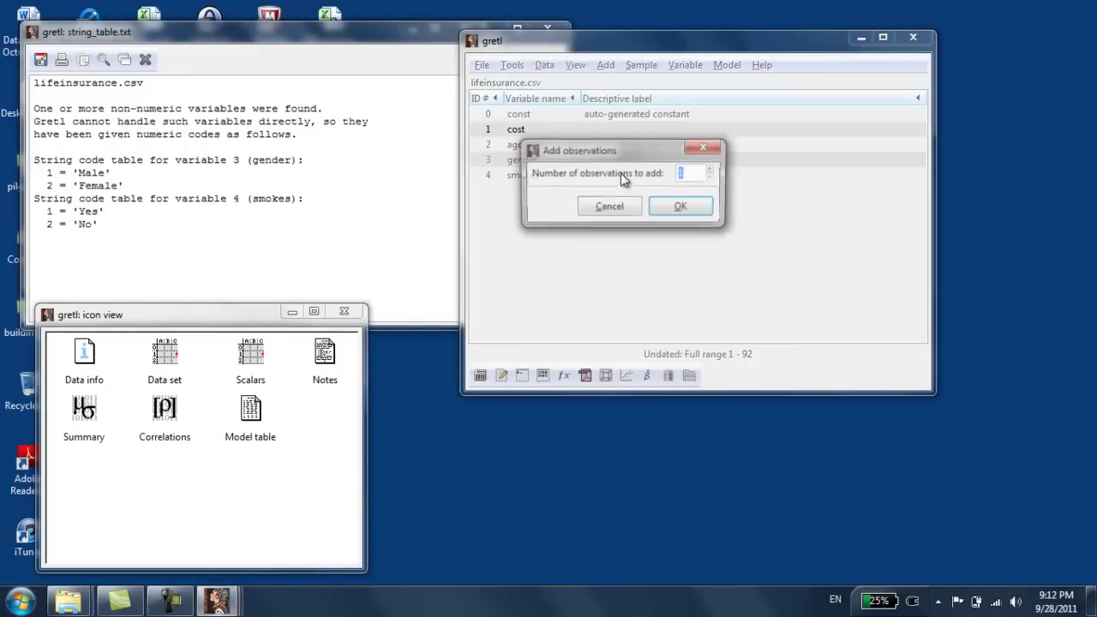
{"action": "left_click", "coordinate": [711, 169]}
{"action": "left_click", "coordinate": [681, 208]}
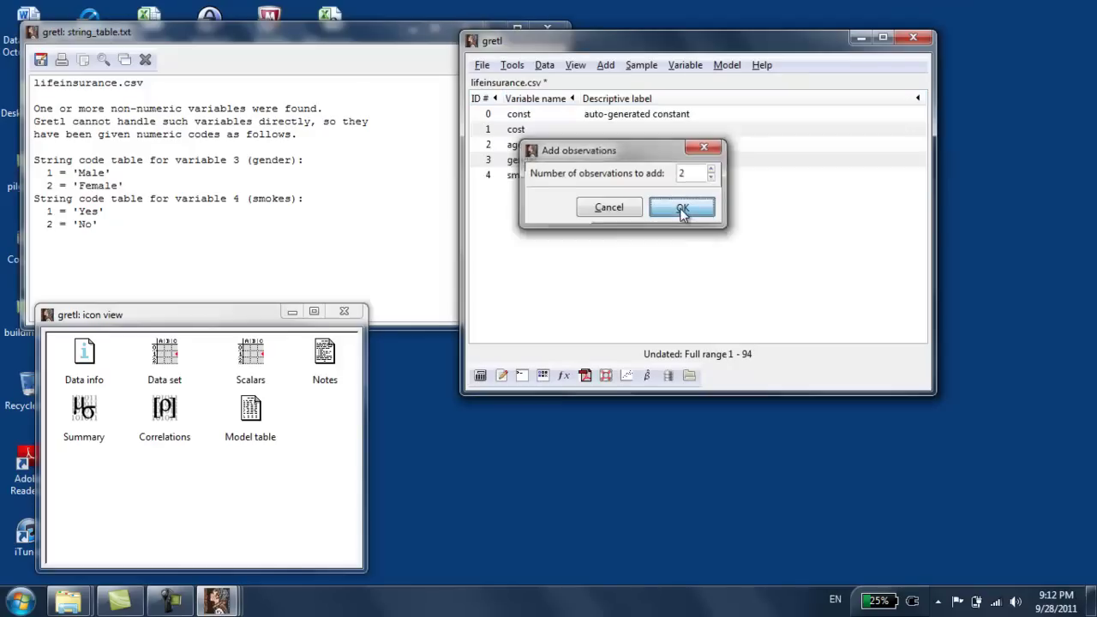
Reopen the data spreadsheet, scroll to empty rows 93 and 94, and widen the window
{"action": "double_click", "coordinate": [165, 353]}
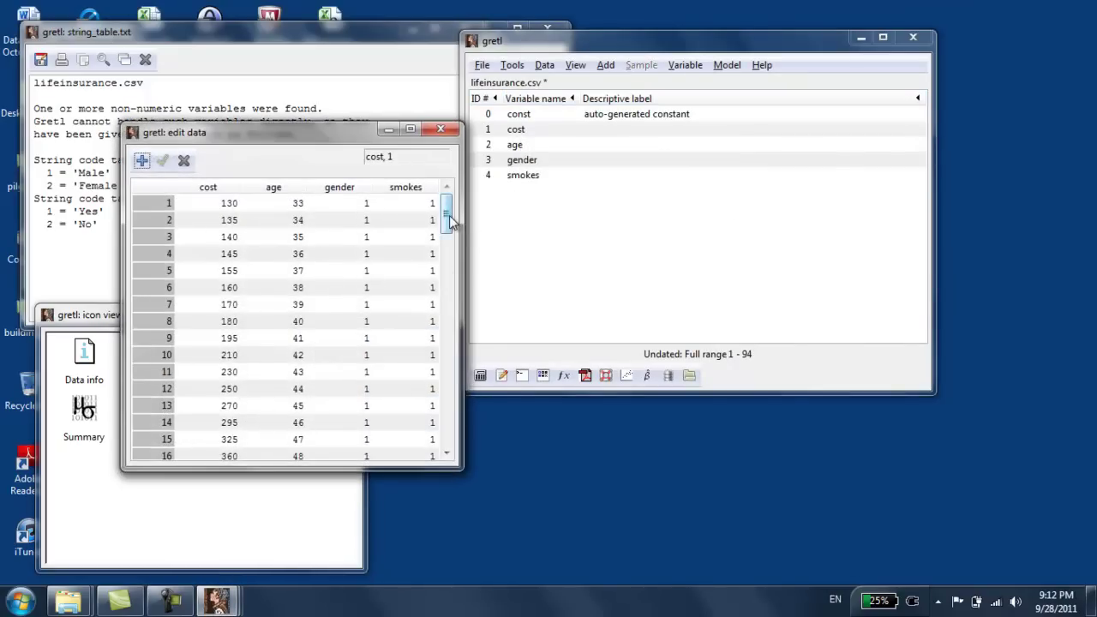
{"action": "left_click_drag", "start_coordinate": [447, 215], "coordinate": [445, 446]}
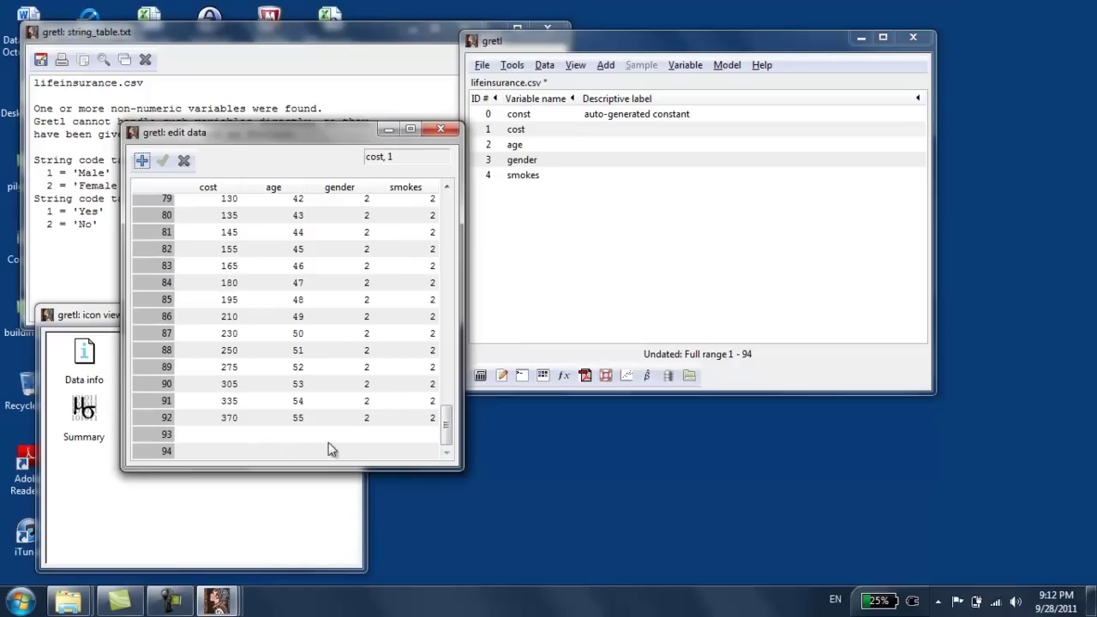
{"action": "left_click_drag", "start_coordinate": [459, 379], "coordinate": [672, 392]}
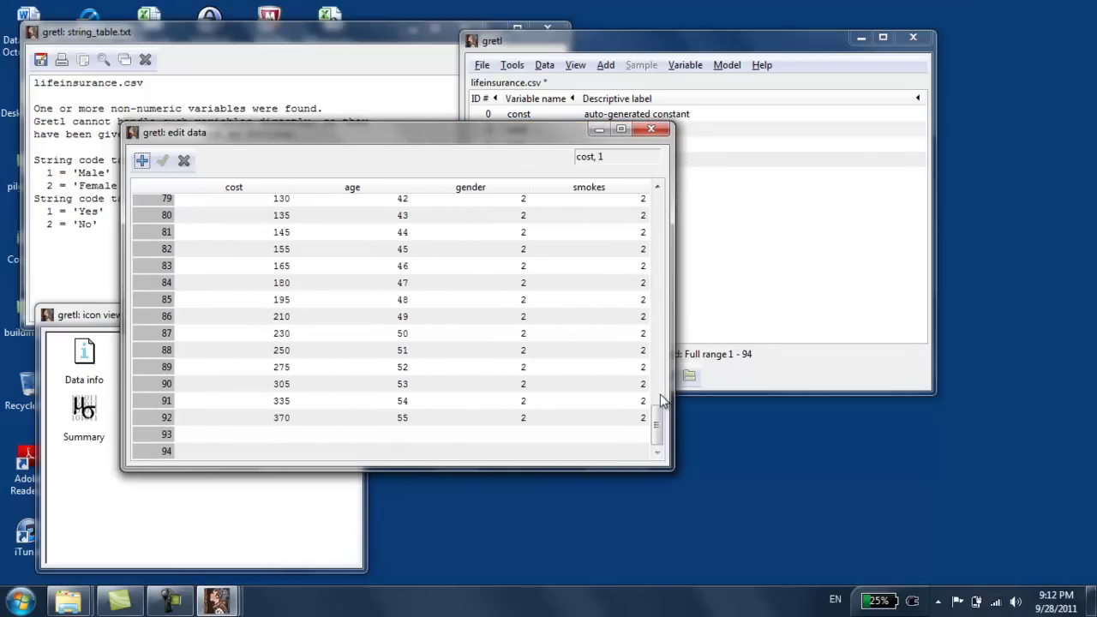
Enter age 47, gender 1 and smokes 2 for observation 93
{"action": "left_click", "coordinate": [396, 436]}
{"action": "type", "text": "47"}
{"action": "key", "text": "Tab"}
{"action": "left_click_drag", "start_coordinate": [455, 144], "coordinate": [747, 173]}
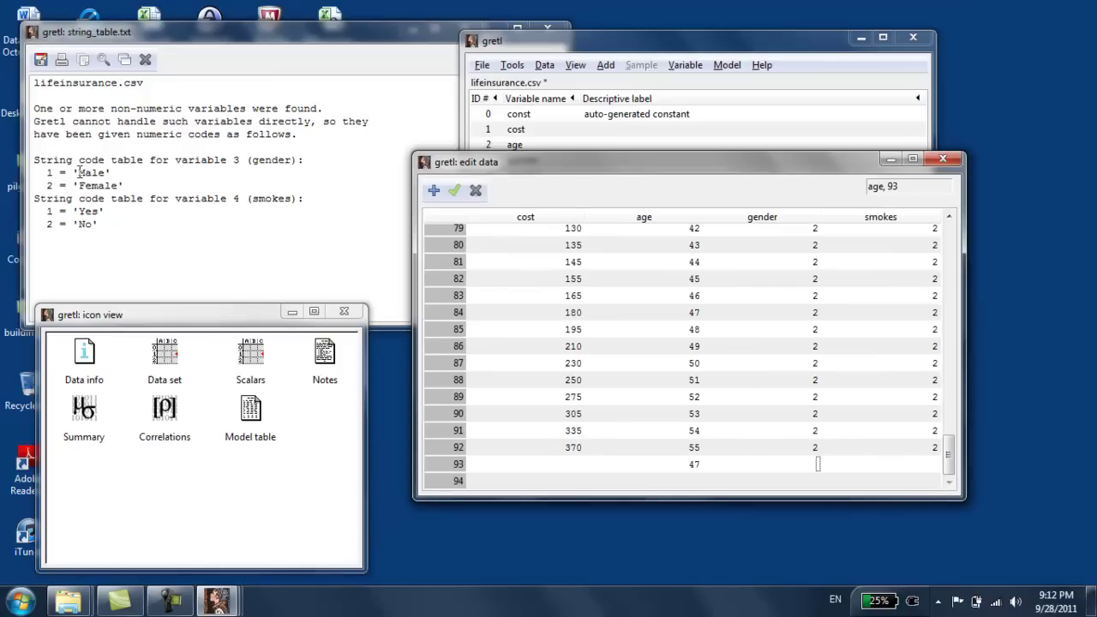
{"action": "left_click", "coordinate": [814, 465]}
{"action": "key", "text": "Tab"}
{"action": "type", "text": "2"}
{"action": "key", "text": "Return"}
Enter age 25, gender 2 and smokes 1 for observation 94
{"action": "key", "text": "Left"}
{"action": "key", "text": "Left"}
{"action": "type", "text": "25"}
{"action": "key", "text": "Tab"}
{"action": "type", "text": "2"}
{"action": "key", "text": "Tab"}
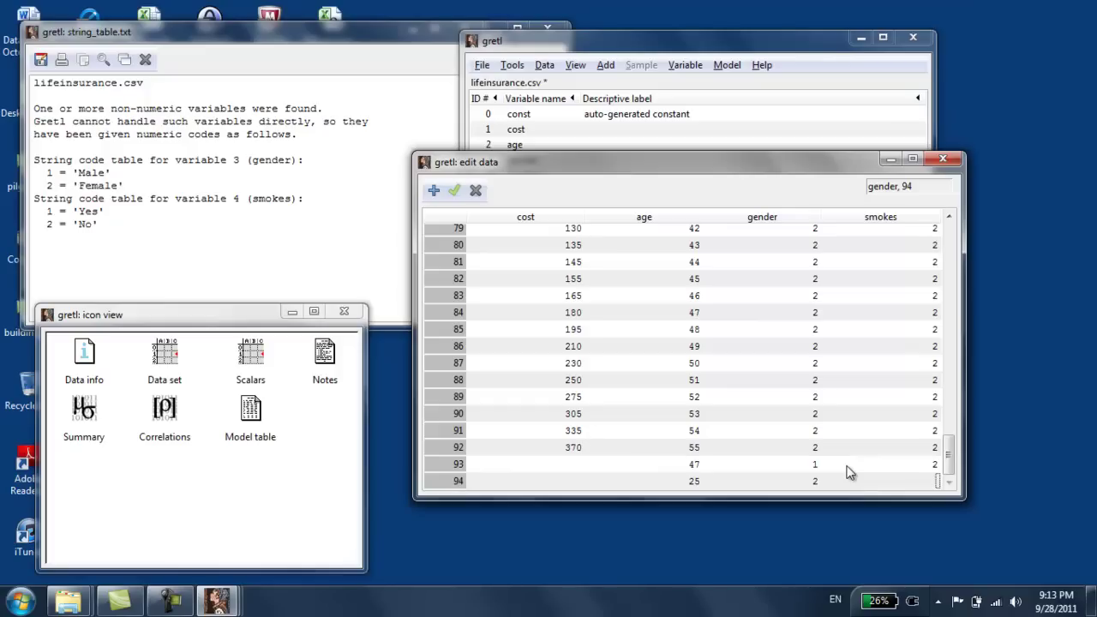
{"action": "type", "text": "1"}
{"action": "key", "text": "Up"}
Check the new rows, leave cost blank, and apply the edits past the missing-observations warning
{"action": "key", "text": "Left"}
{"action": "key", "text": "Left"}
{"action": "key", "text": "Left"}
{"action": "key", "text": "Right"}
{"action": "key", "text": "Down"}
{"action": "key", "text": "Up"}
{"action": "key", "text": "Down"}
{"action": "key", "text": "Up"}
{"action": "key", "text": "Right"}
{"action": "key", "text": "Right"}
{"action": "key", "text": "Left"}
{"action": "key", "text": "Left"}
{"action": "key", "text": "Left"}
{"action": "key", "text": "Down"}
{"action": "key", "text": "Up"}
{"action": "left_click", "coordinate": [455, 192]}
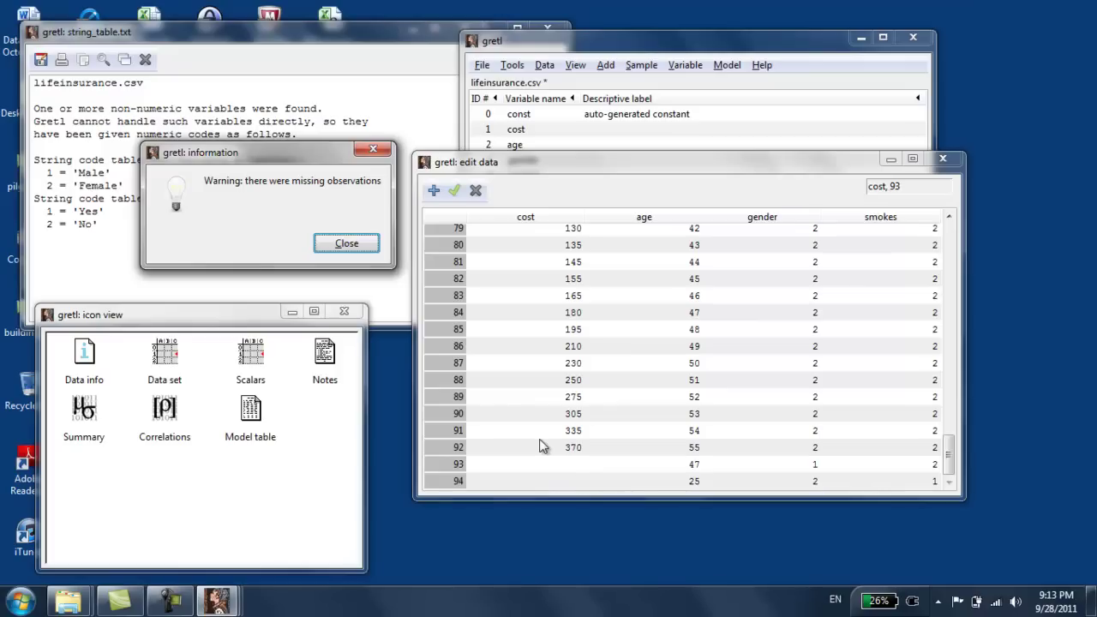
{"action": "left_click", "coordinate": [346, 245]}
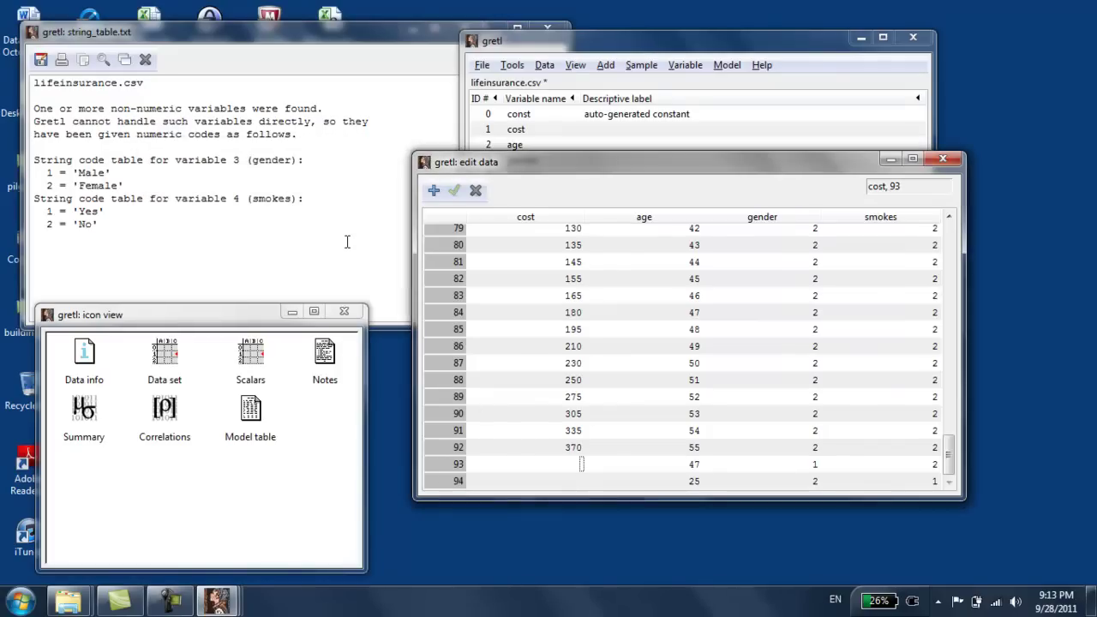
Close the data editor and create a gender dummy, skipping the lowest code
{"action": "left_click", "coordinate": [942, 160]}
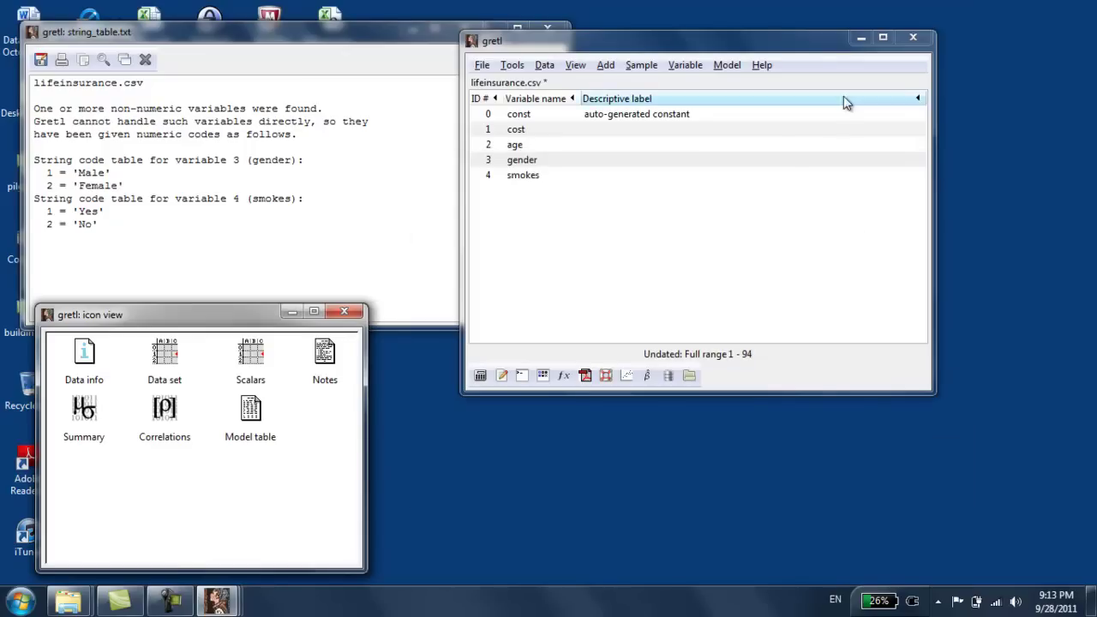
{"action": "left_click", "coordinate": [726, 66]}
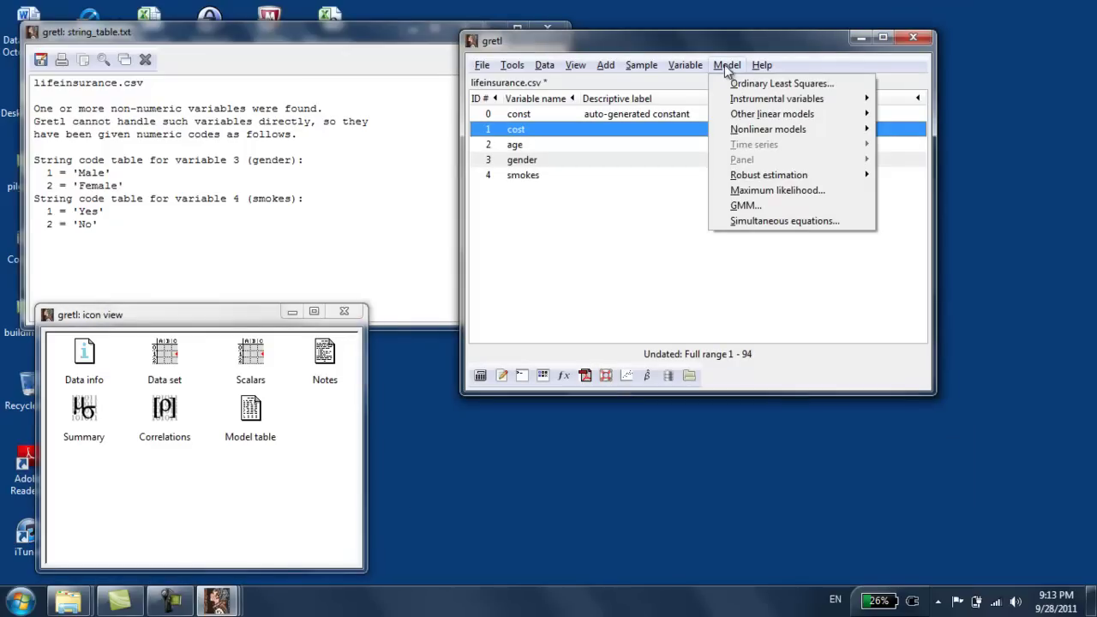
{"action": "left_click", "coordinate": [735, 65]}
{"action": "left_click", "coordinate": [530, 159]}
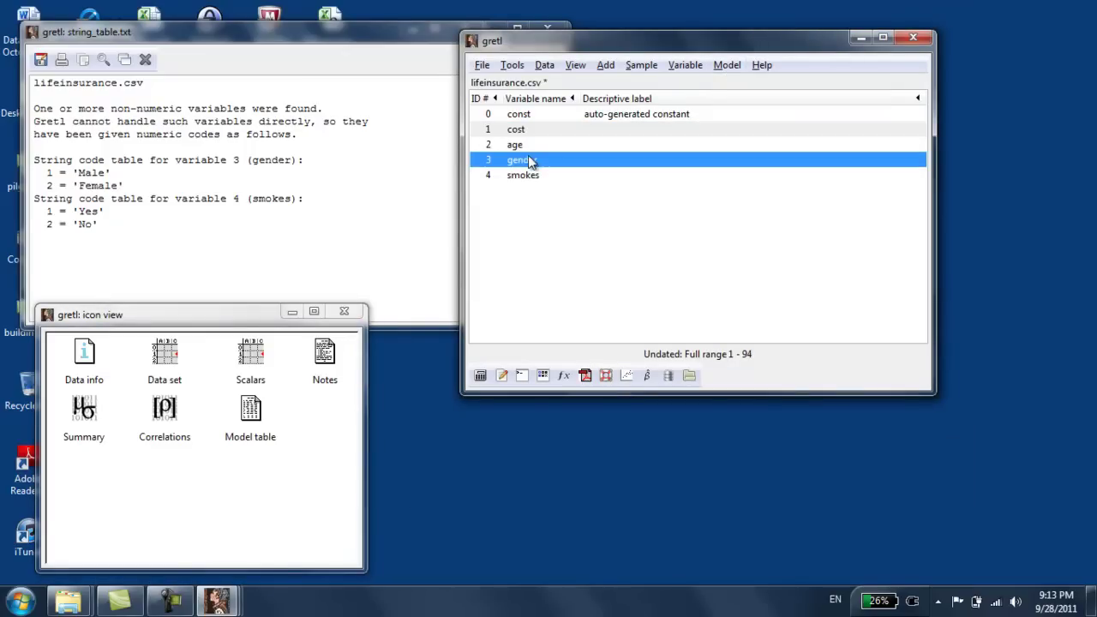
{"action": "left_click", "coordinate": [531, 178]}
{"action": "left_click", "coordinate": [545, 148]}
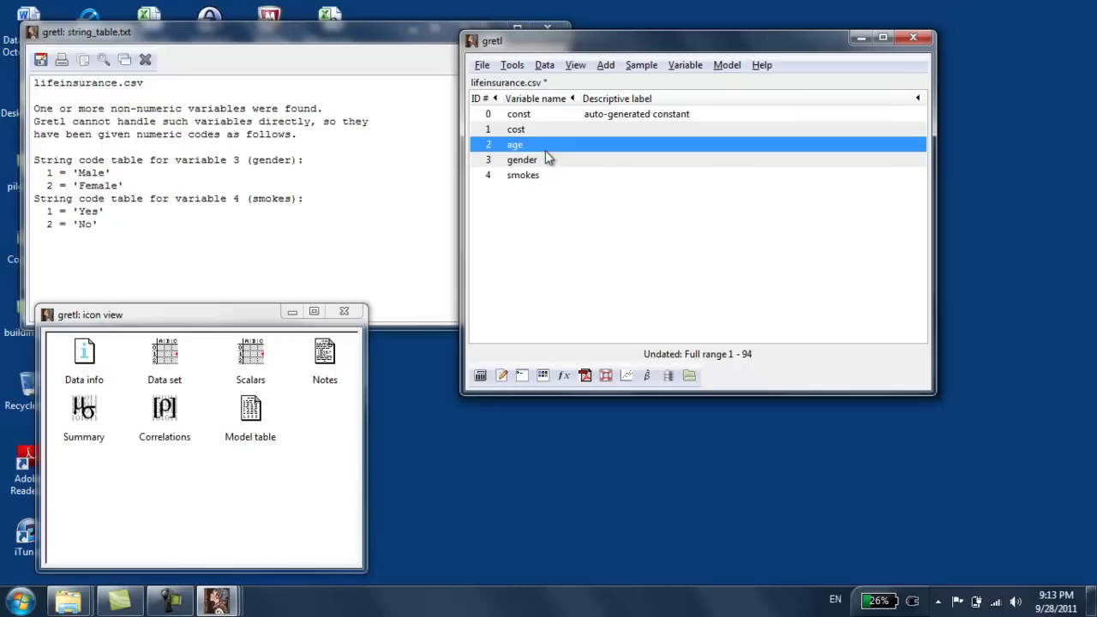
{"action": "left_click", "coordinate": [543, 160]}
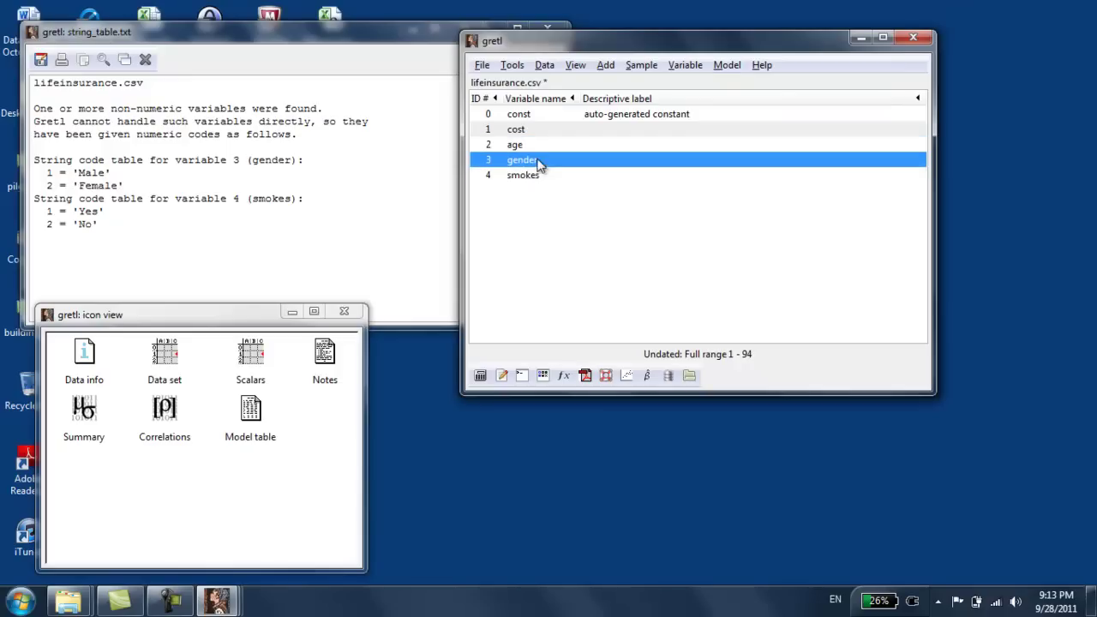
{"action": "left_click", "coordinate": [606, 65]}
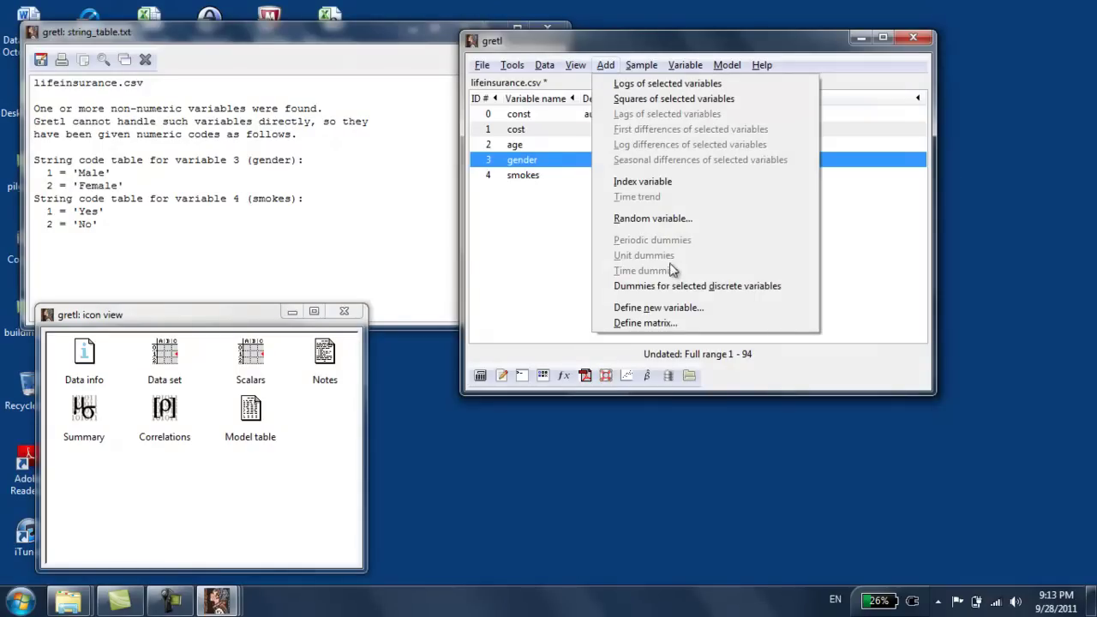
{"action": "left_click", "coordinate": [684, 285]}
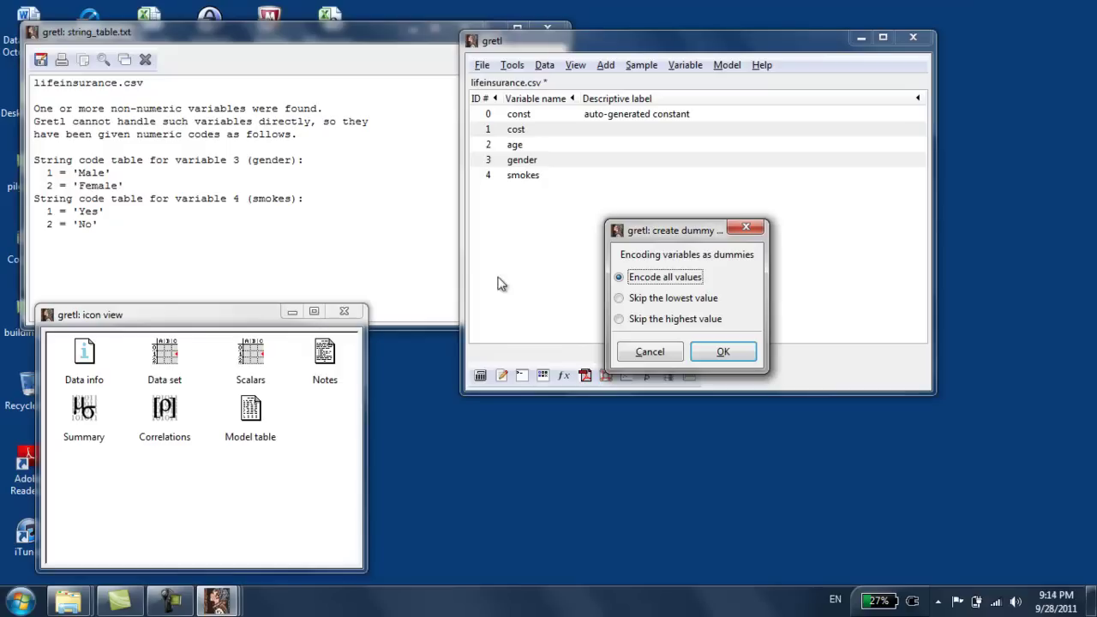
{"action": "left_click", "coordinate": [617, 297]}
{"action": "left_click", "coordinate": [722, 351]}
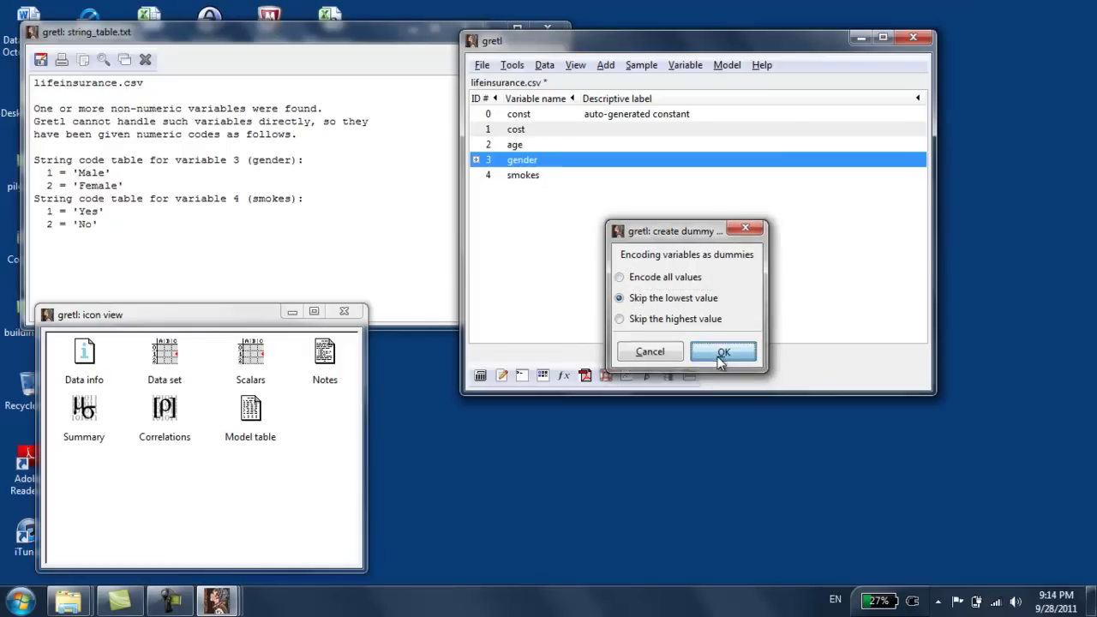
Rename the new Dgender_2 dummy to Female
{"action": "left_click", "coordinate": [477, 160]}
{"action": "left_click", "coordinate": [549, 179]}
{"action": "right_click", "coordinate": [553, 181]}
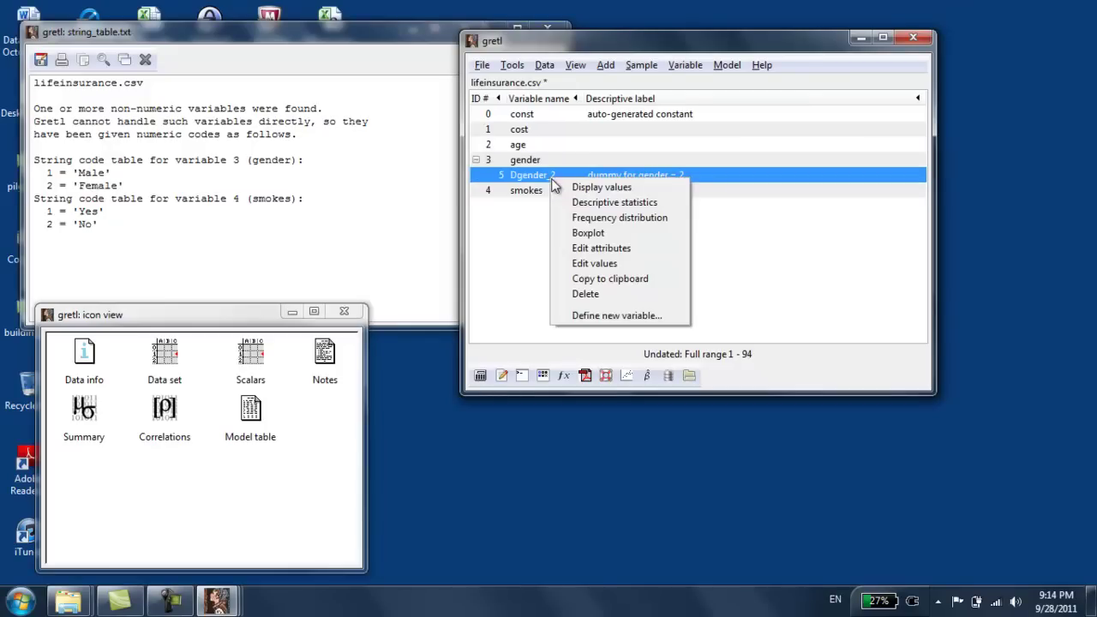
{"action": "left_click", "coordinate": [601, 247]}
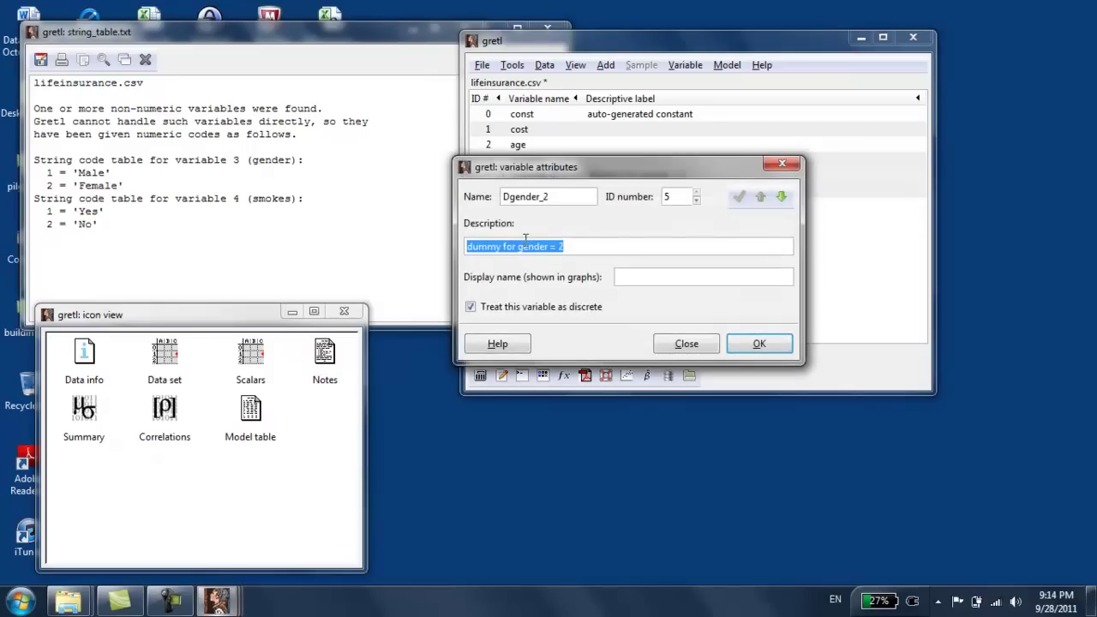
{"action": "double_click", "coordinate": [573, 196]}
{"action": "type", "text": "Fem"}
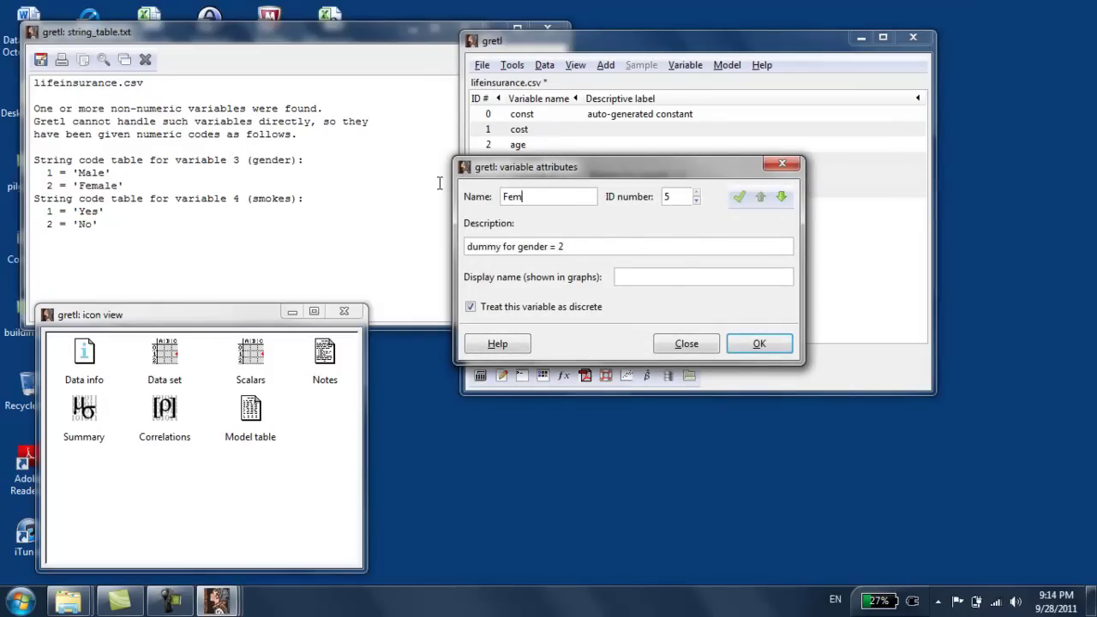
{"action": "type", "text": "ale"}
{"action": "left_click", "coordinate": [759, 343]}
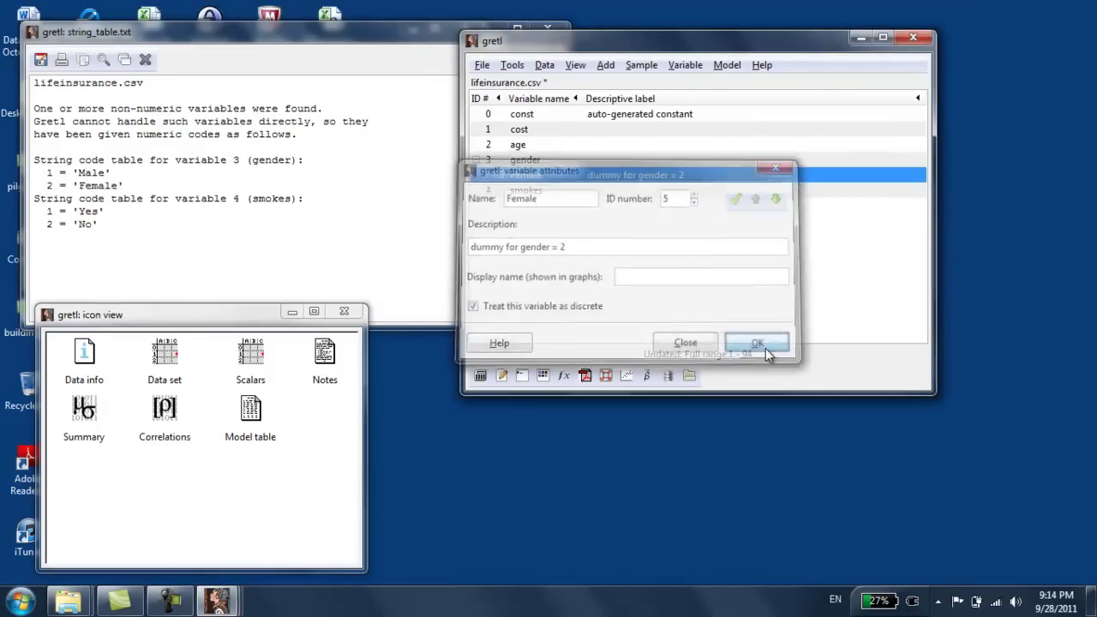
{"action": "left_click", "coordinate": [526, 191]}
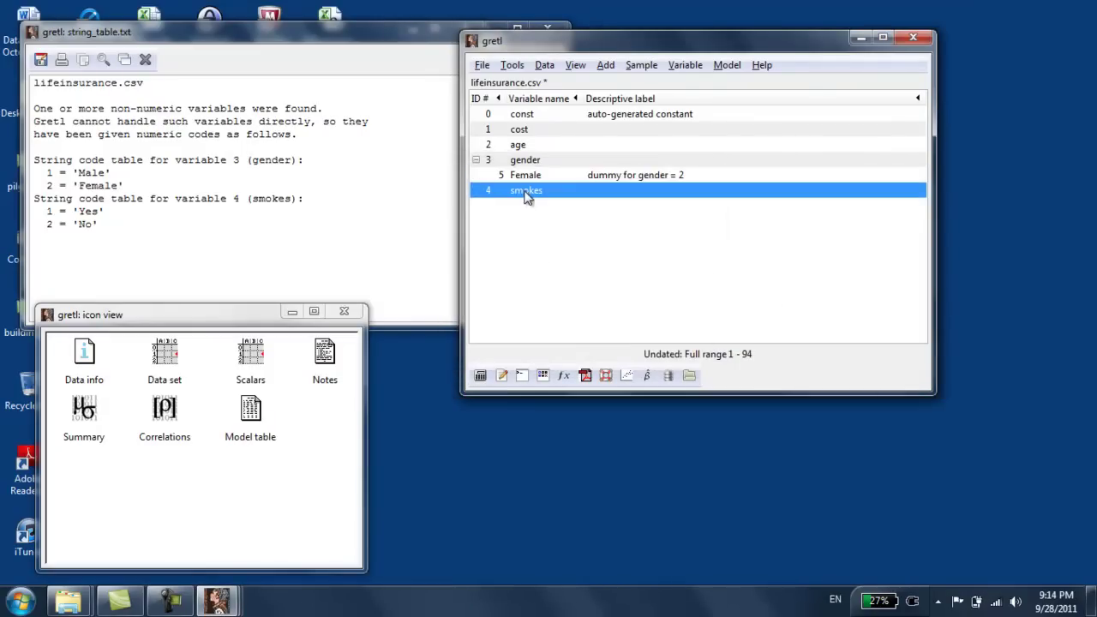
Create a smokes dummy, dropping the highest code, to get Dsmokes_1
{"action": "left_click", "coordinate": [544, 68]}
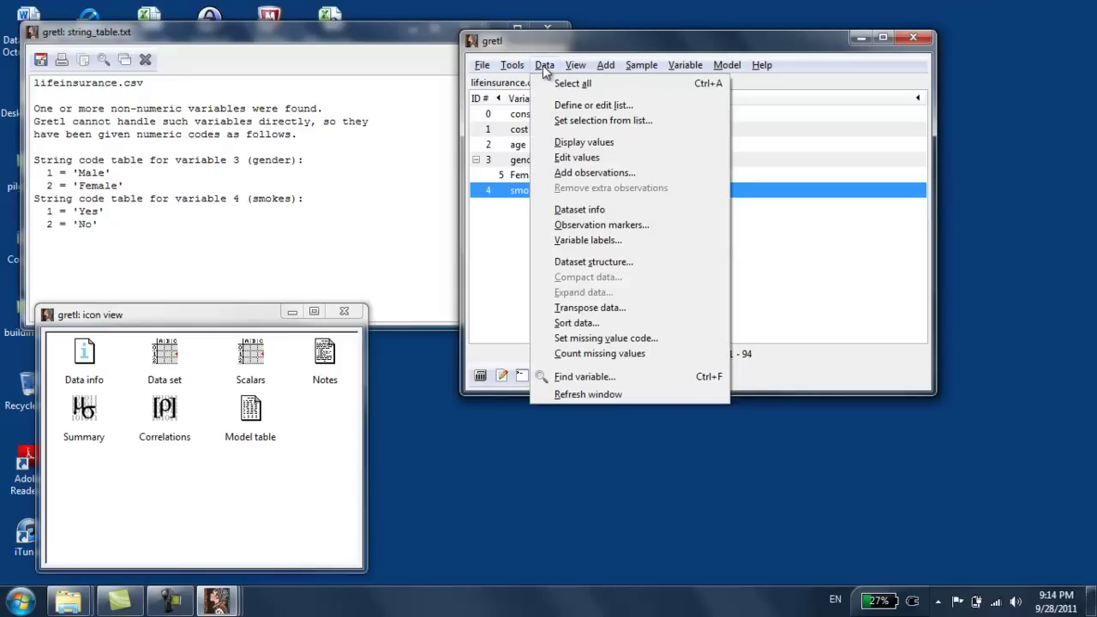
{"action": "mouse_move", "coordinate": [605, 69]}
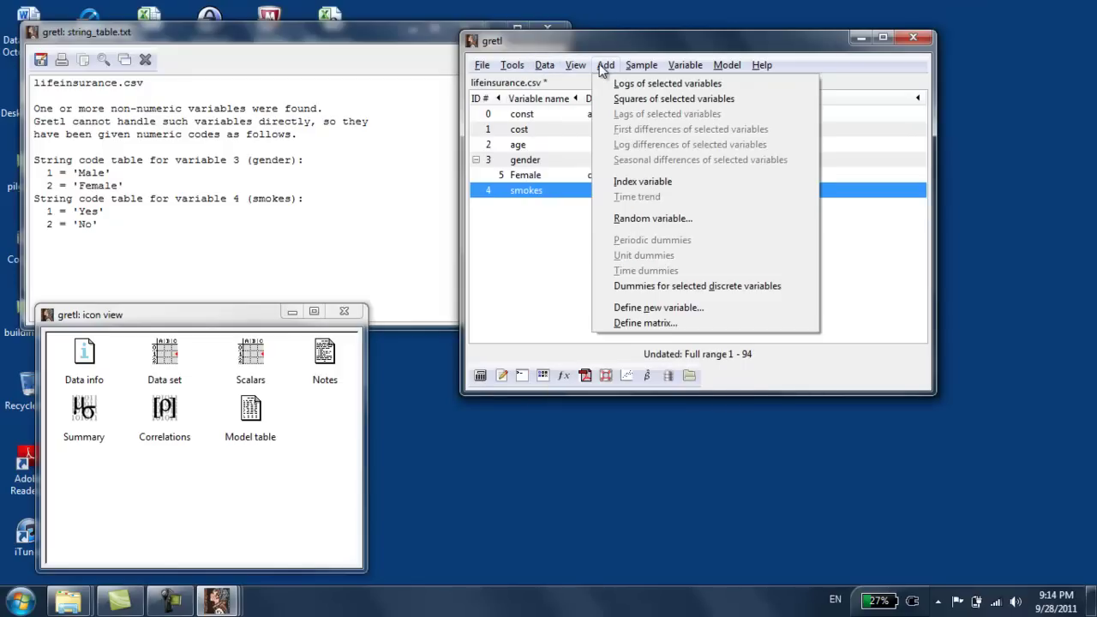
{"action": "left_click", "coordinate": [686, 288]}
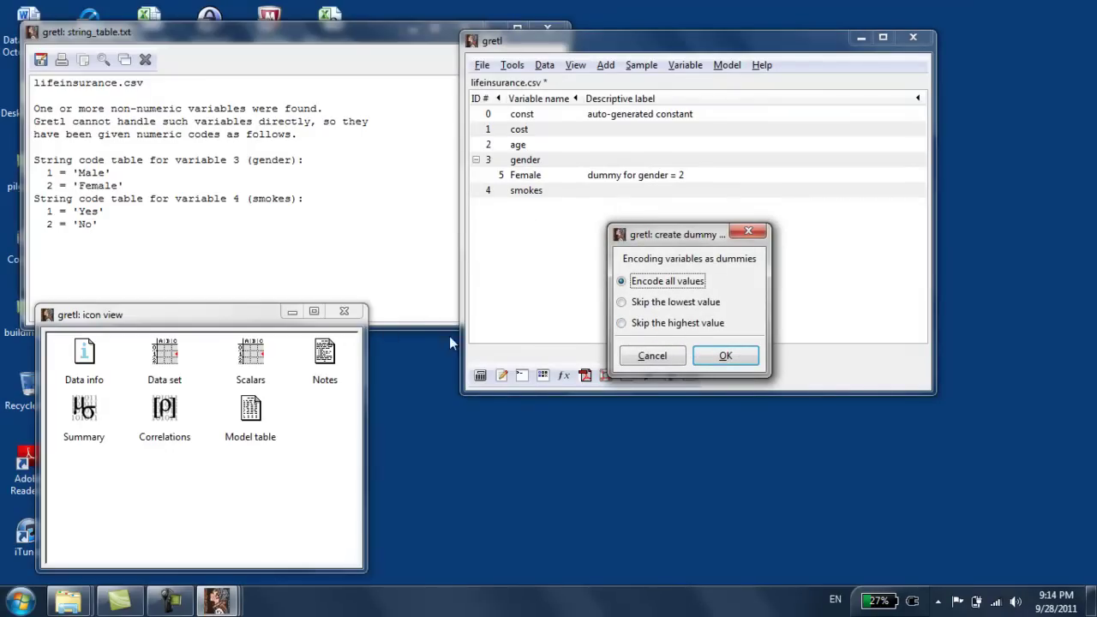
{"action": "left_click", "coordinate": [621, 323]}
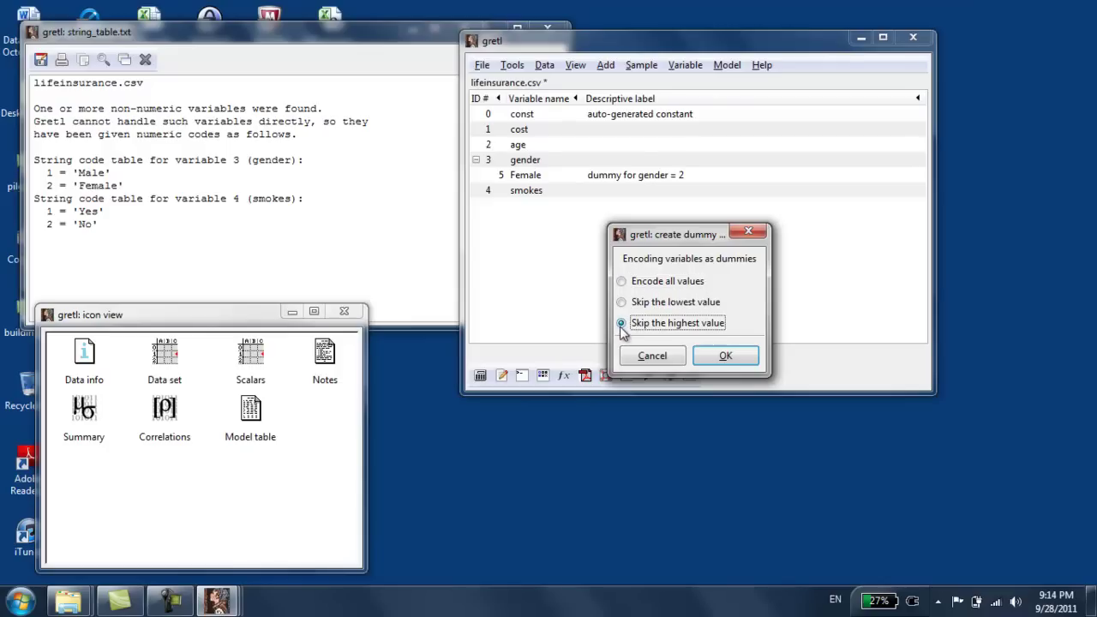
{"action": "left_click", "coordinate": [725, 356]}
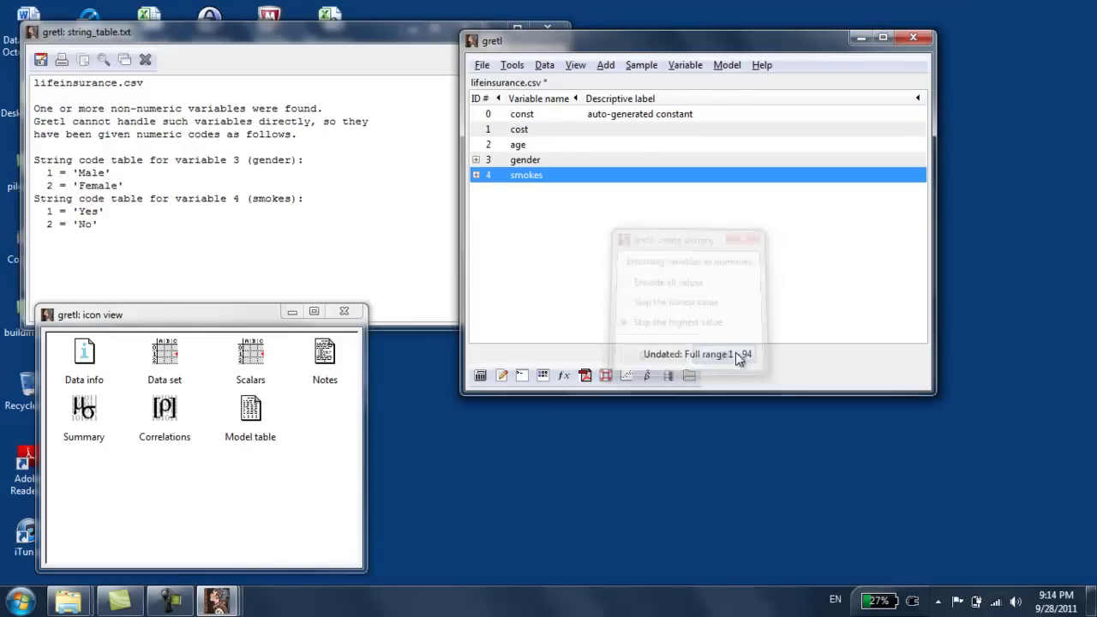
Rename the Dsmokes_1 dummy to Smoker and show Female under gender
{"action": "left_click", "coordinate": [477, 178]}
{"action": "left_click", "coordinate": [555, 187]}
{"action": "right_click", "coordinate": [555, 188]}
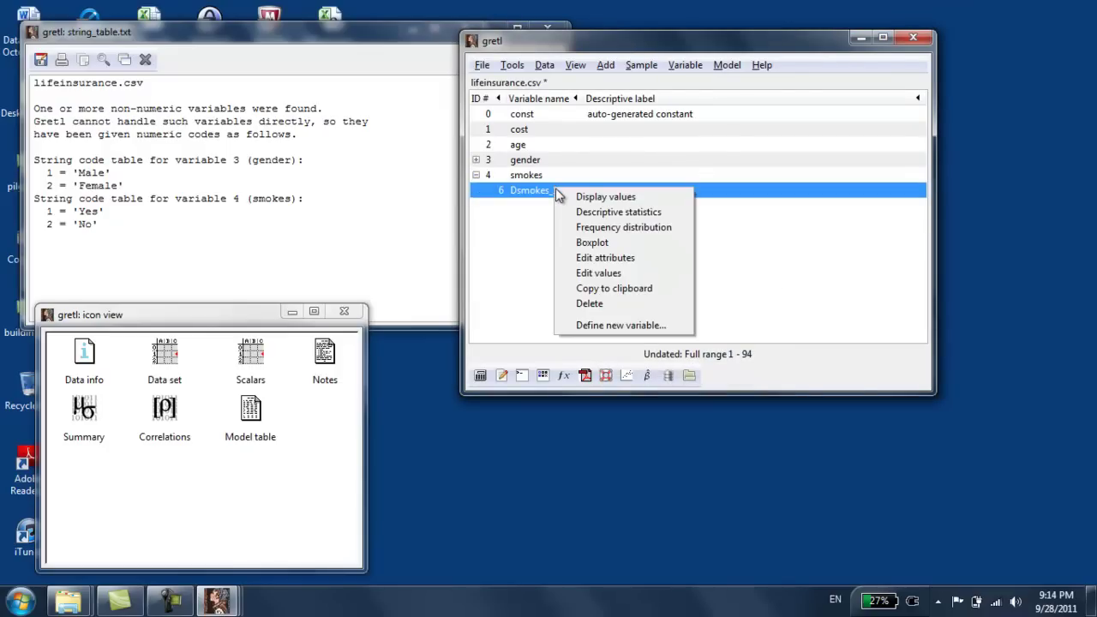
{"action": "left_click", "coordinate": [623, 257]}
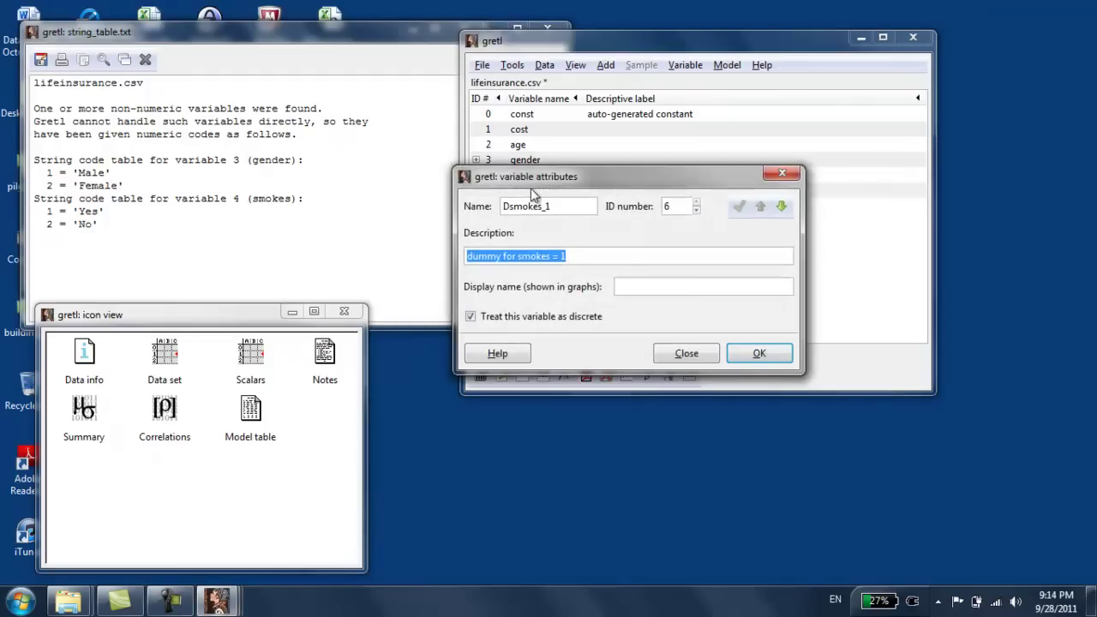
{"action": "double_click", "coordinate": [560, 205]}
{"action": "type", "text": "Smoker"}
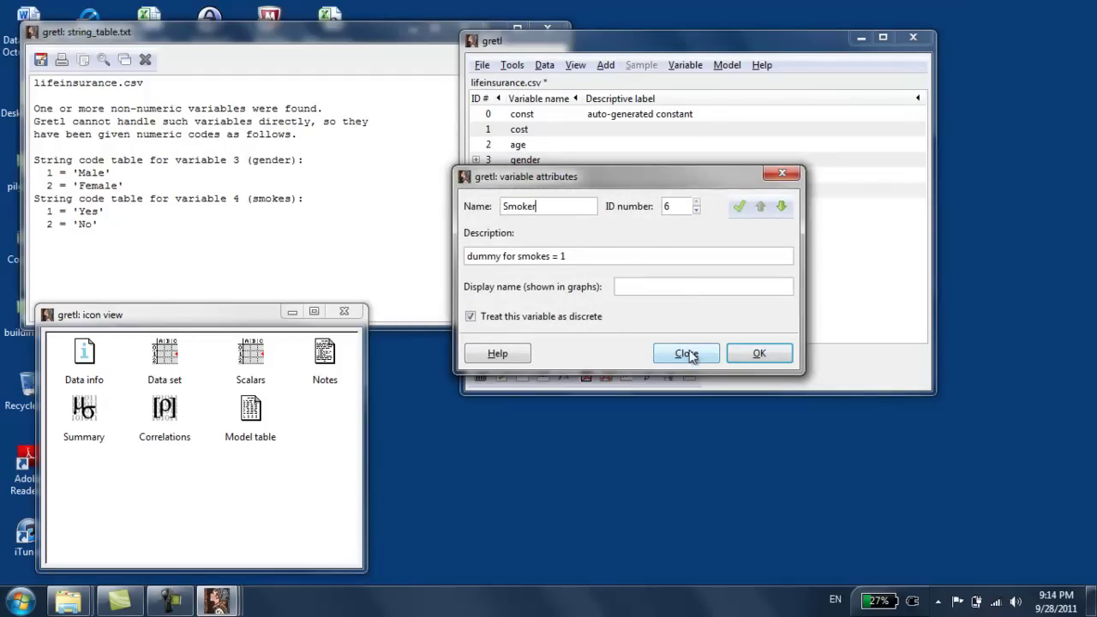
{"action": "left_click", "coordinate": [758, 353]}
{"action": "left_click", "coordinate": [475, 160]}
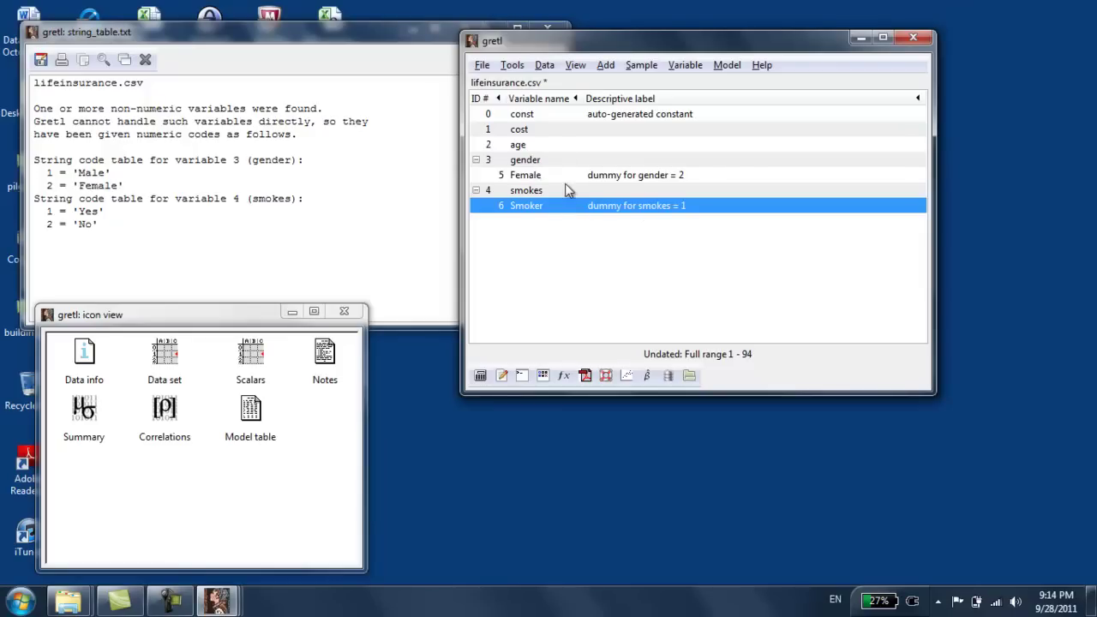
Estimate Model 1 by OLS with cost dependent and age, Female, Smoker as regressors
{"action": "left_click", "coordinate": [730, 69]}
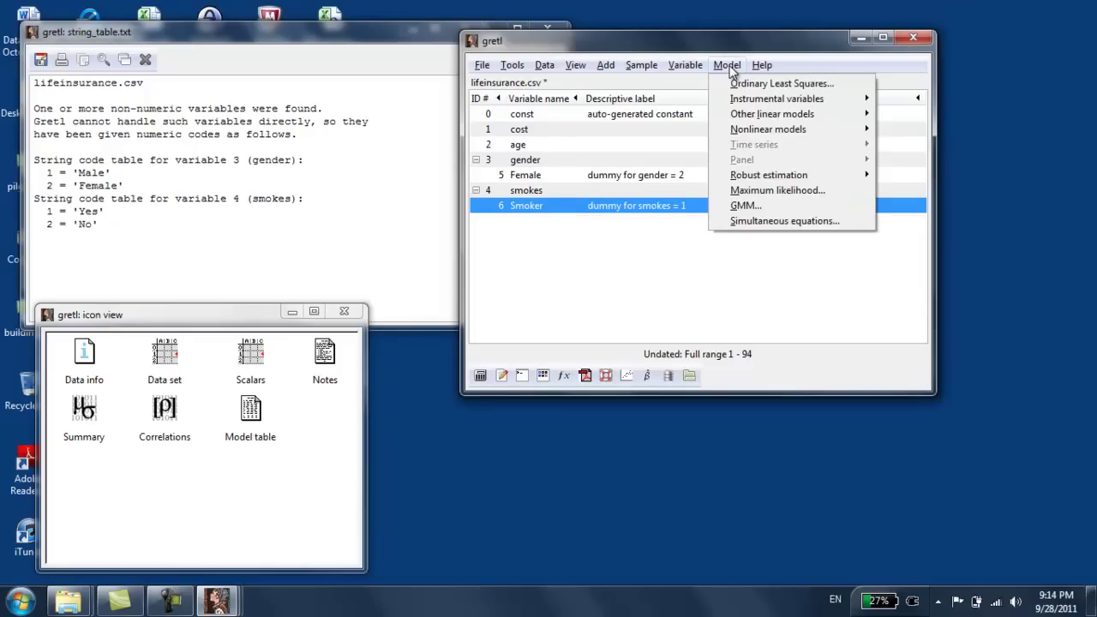
{"action": "left_click", "coordinate": [743, 84]}
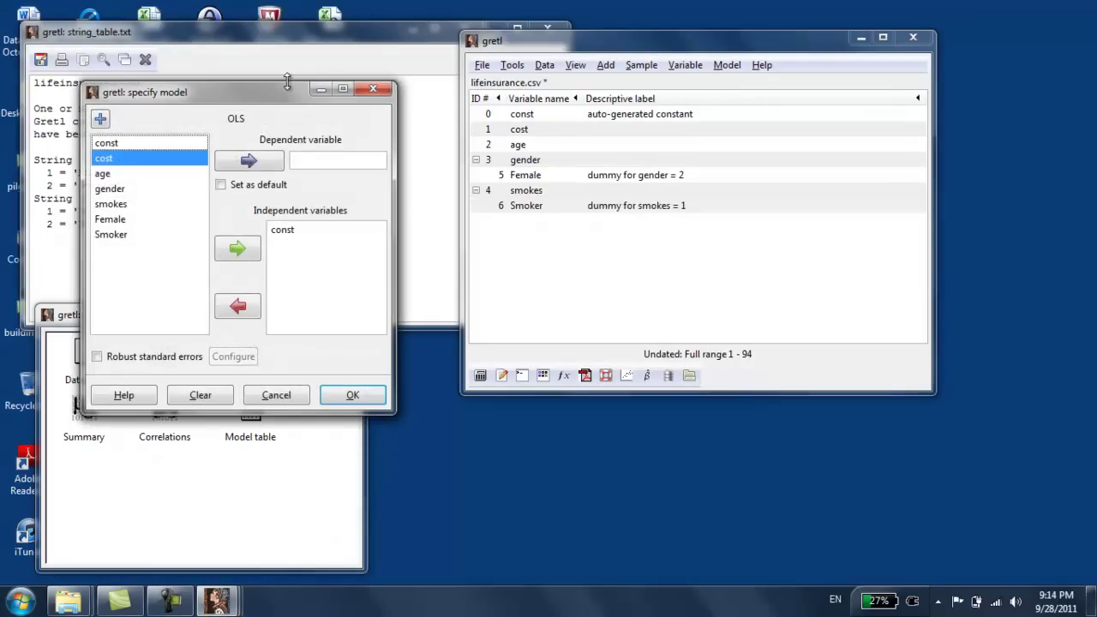
{"action": "left_click_drag", "start_coordinate": [280, 88], "coordinate": [709, 83]}
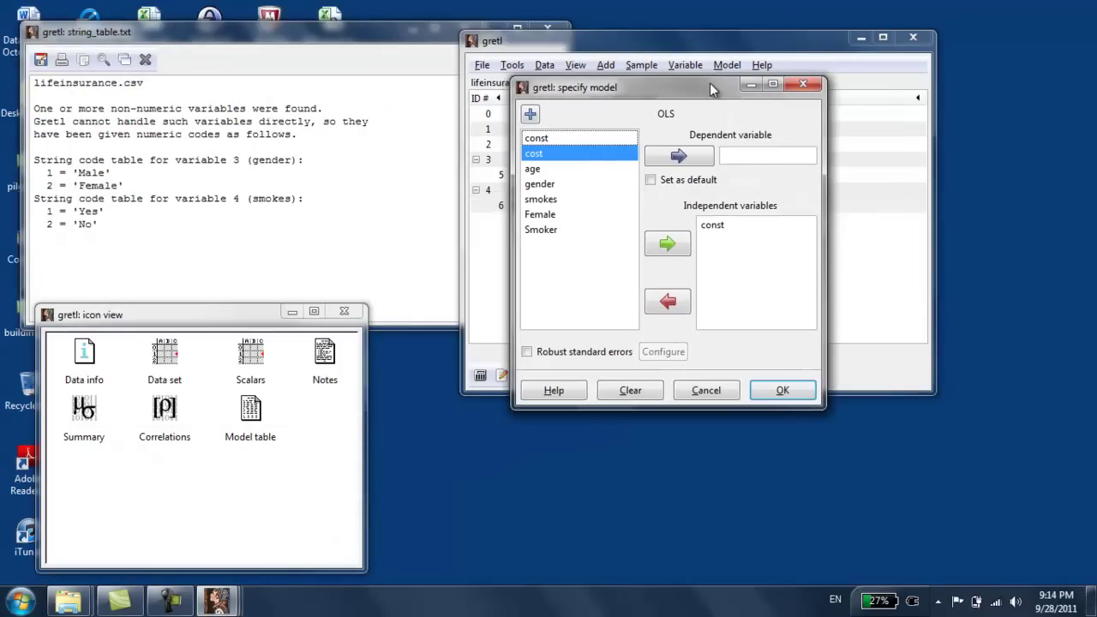
{"action": "left_click", "coordinate": [677, 159]}
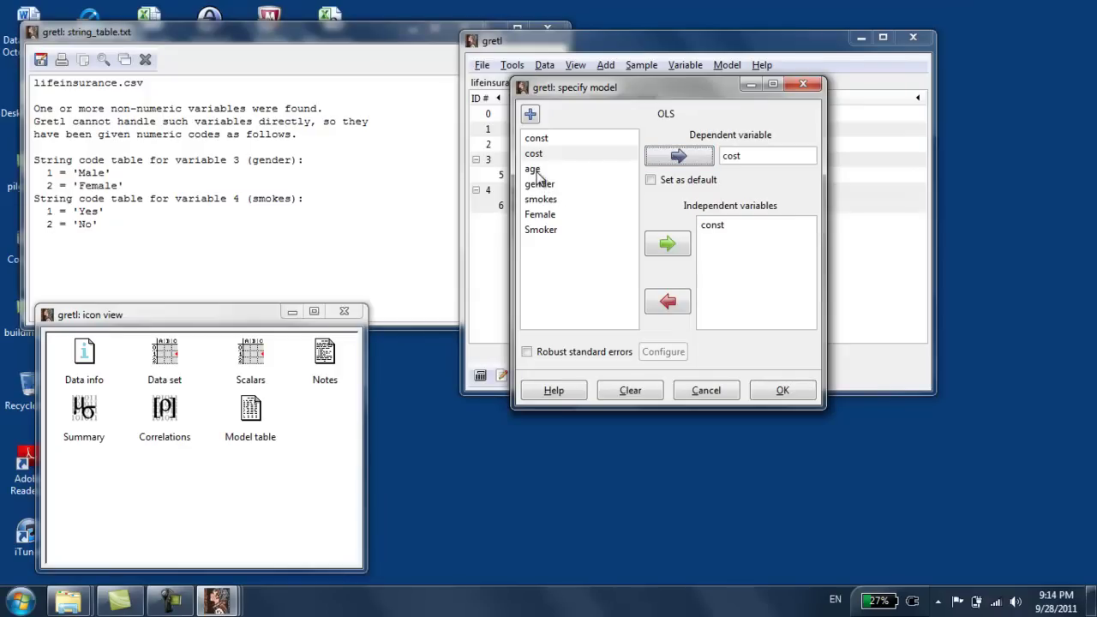
{"action": "left_click", "coordinate": [536, 170]}
{"action": "left_click", "coordinate": [667, 247]}
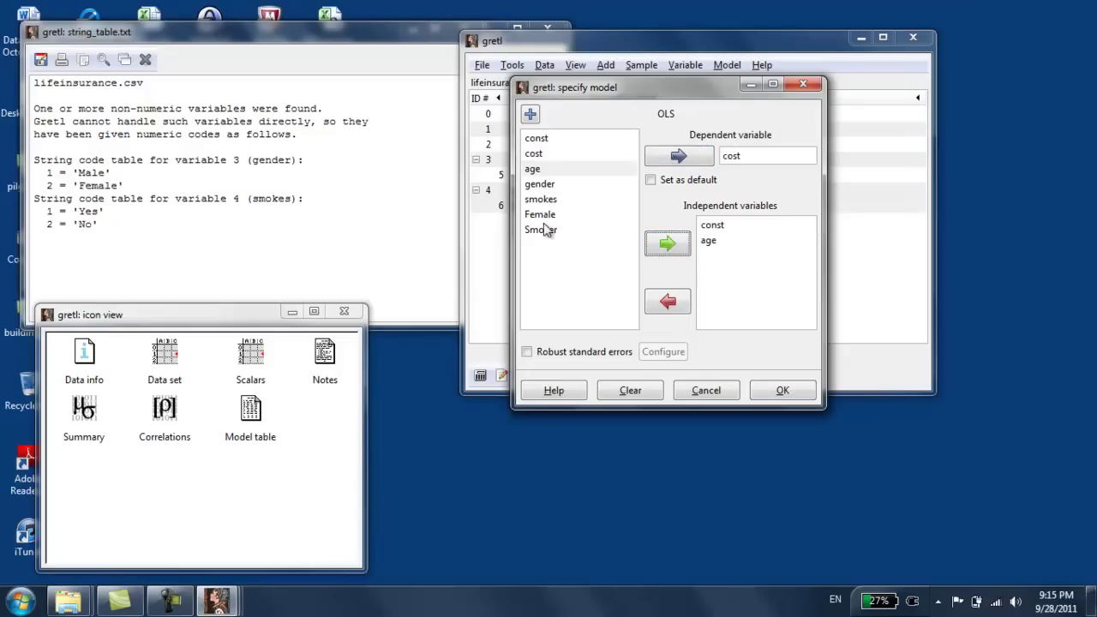
{"action": "left_click", "coordinate": [546, 216]}
{"action": "left_click", "coordinate": [667, 247]}
{"action": "left_click", "coordinate": [556, 235]}
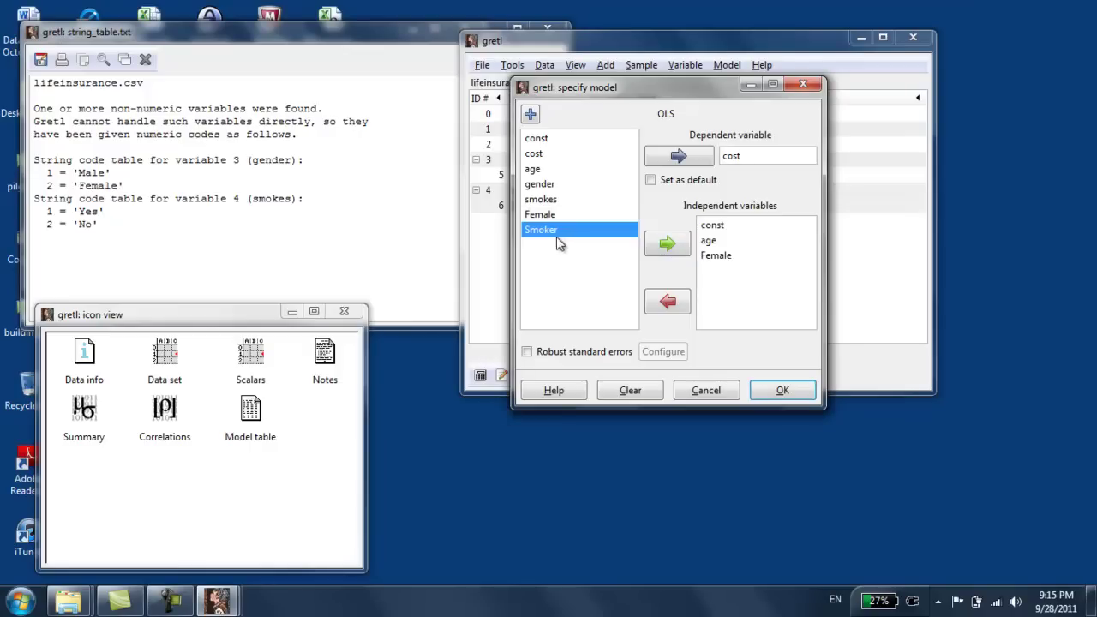
{"action": "left_click", "coordinate": [653, 248]}
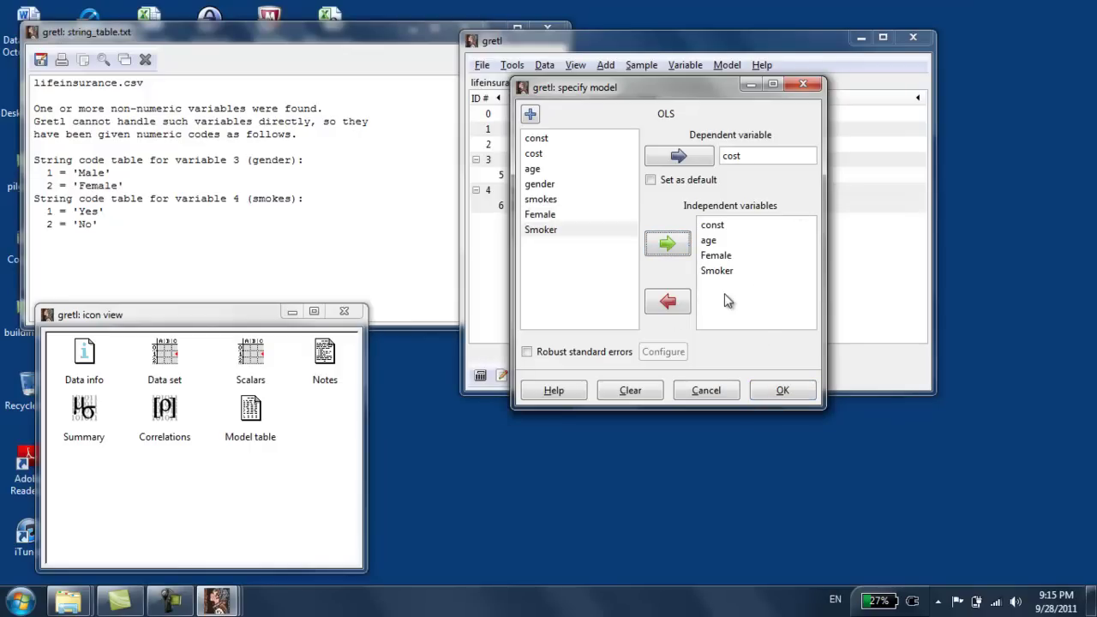
{"action": "left_click", "coordinate": [780, 389]}
{"action": "left_click_drag", "start_coordinate": [336, 127], "coordinate": [631, 106]}
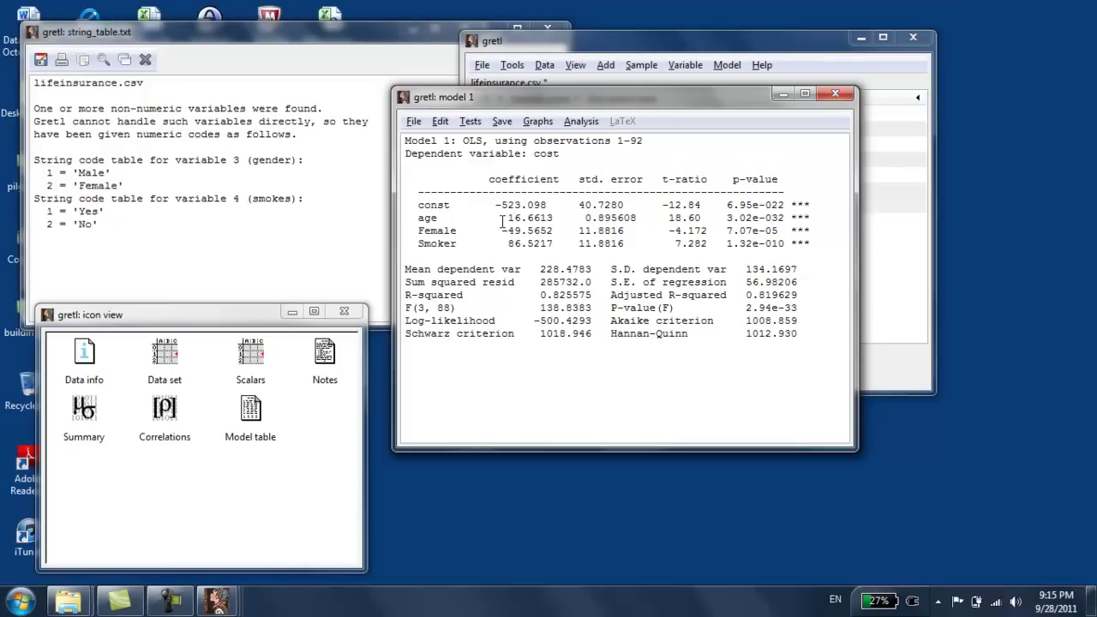
Run a static forecast from Model 1 with the range ending at observation 94
{"action": "left_click", "coordinate": [580, 123]}
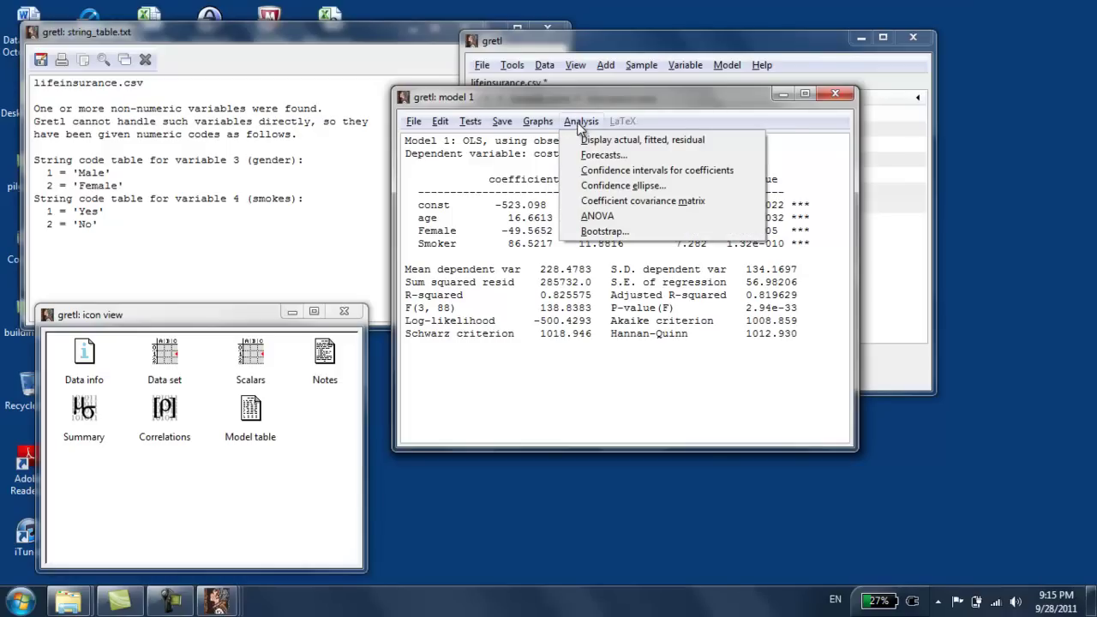
{"action": "left_click", "coordinate": [597, 155]}
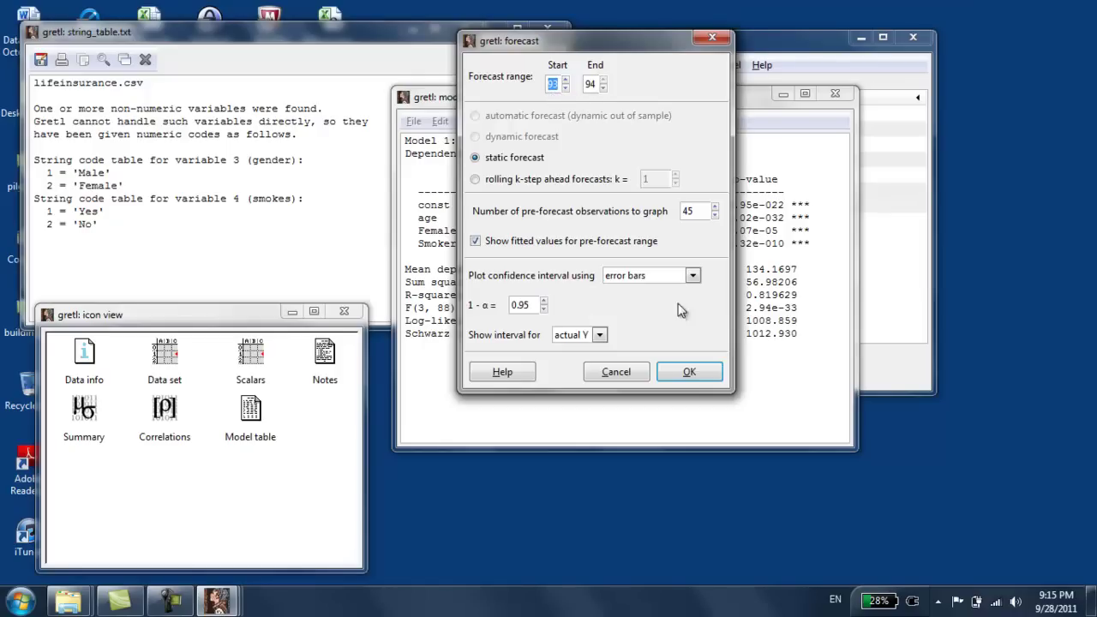
{"action": "left_click", "coordinate": [692, 371]}
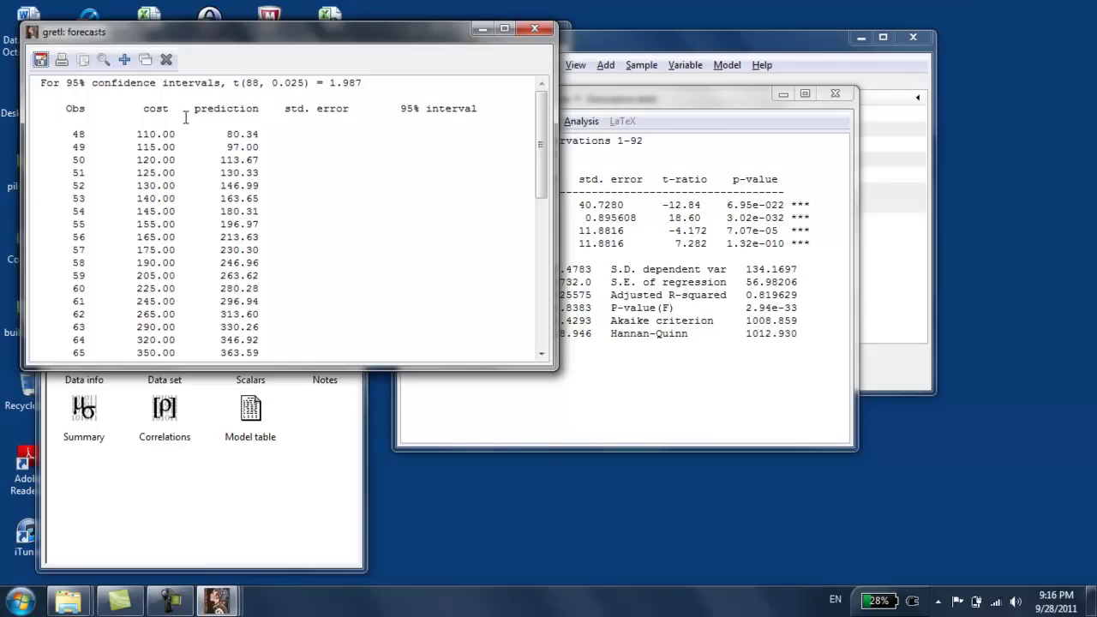
{"action": "left_click_drag", "start_coordinate": [540, 134], "coordinate": [541, 94]}
{"action": "left_click_drag", "start_coordinate": [542, 152], "coordinate": [523, 315]}
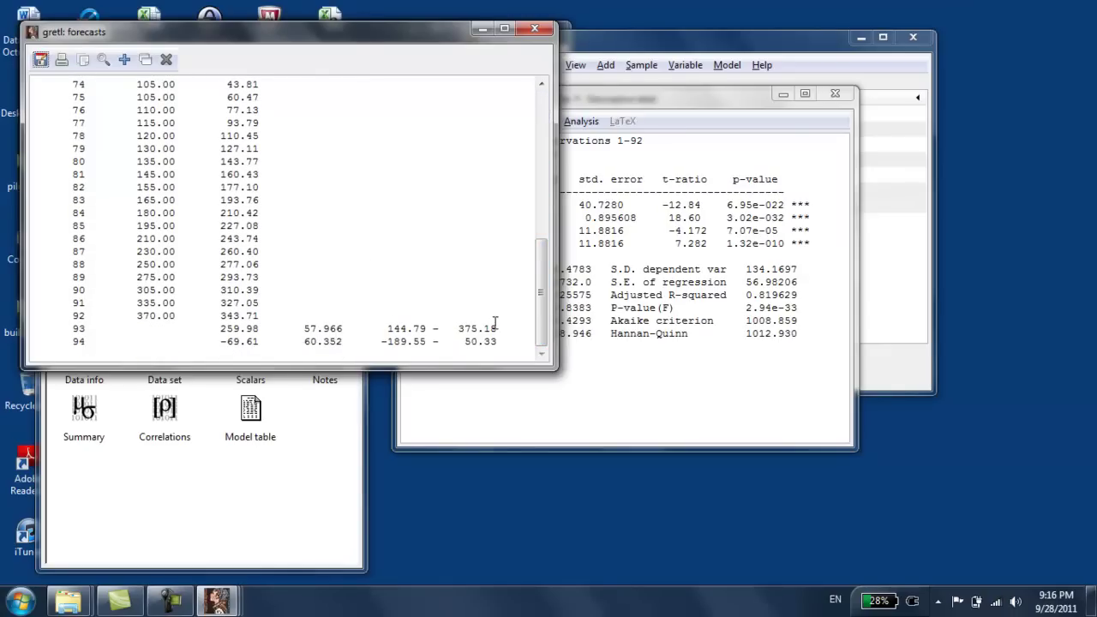
{"action": "left_click_drag", "start_coordinate": [540, 315], "coordinate": [524, 134]}
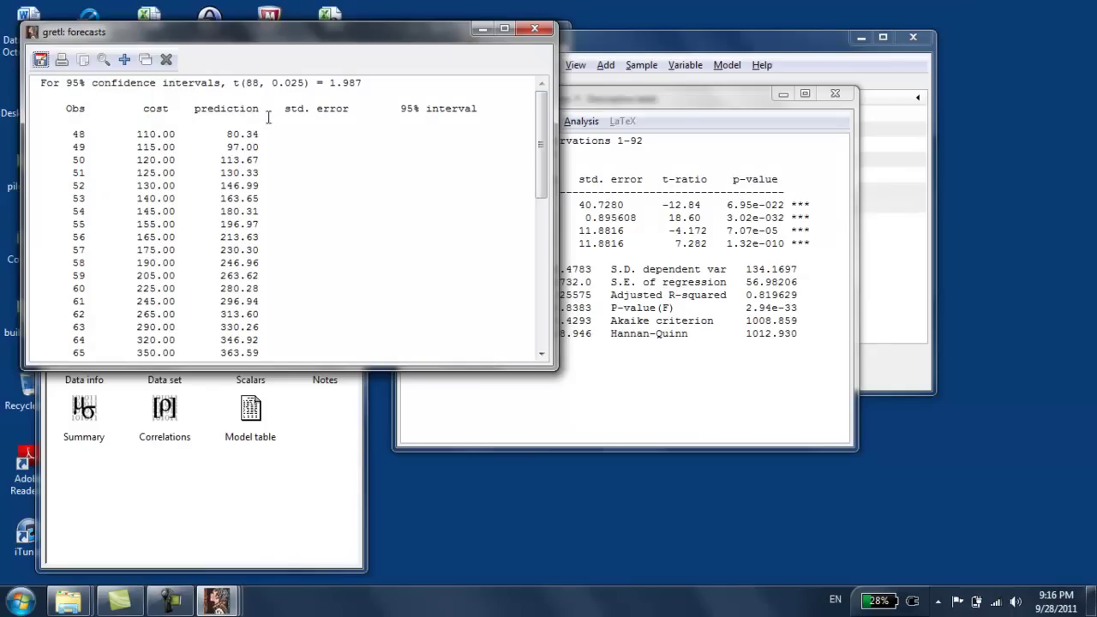
{"action": "left_click_drag", "start_coordinate": [236, 119], "coordinate": [239, 193]}
{"action": "left_click", "coordinate": [235, 114]}
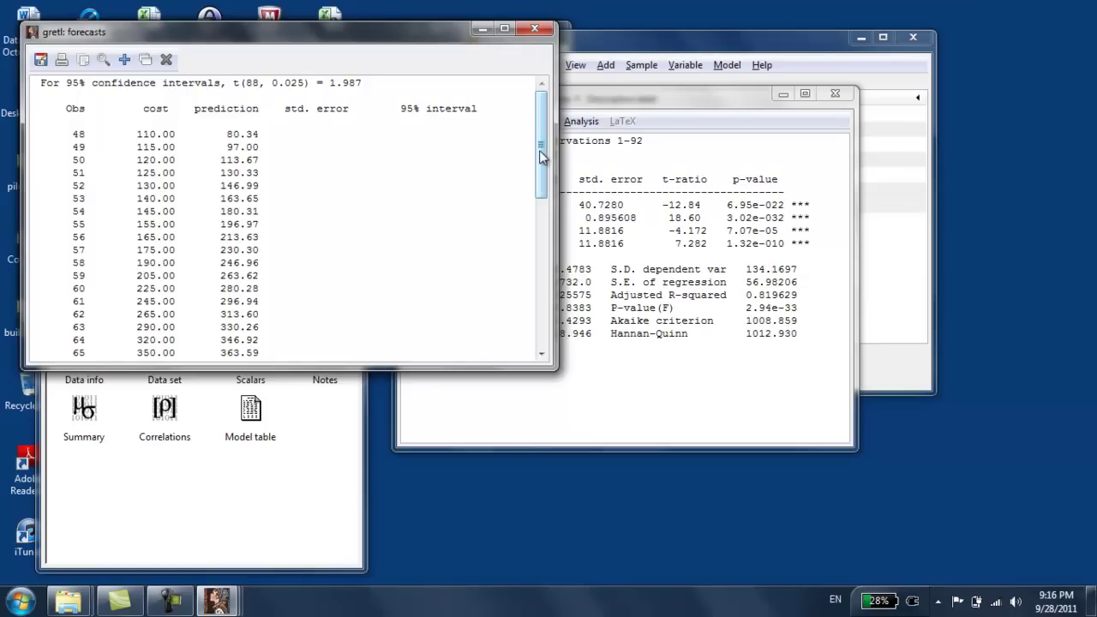
{"action": "left_click_drag", "start_coordinate": [541, 156], "coordinate": [542, 321]}
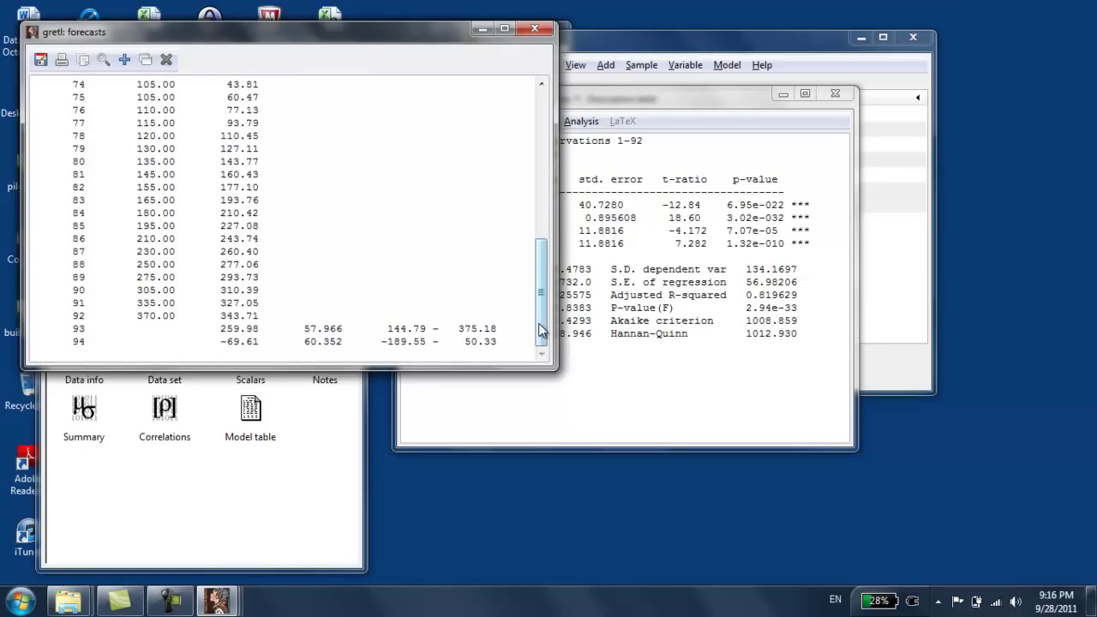
{"action": "mouse_move", "coordinate": [259, 328]}
{"action": "left_mouse_down"}
{"action": "mouse_move", "coordinate": [206, 323]}
{"action": "mouse_move", "coordinate": [245, 328]}
{"action": "left_mouse_up"}
{"action": "left_click", "coordinate": [263, 328]}
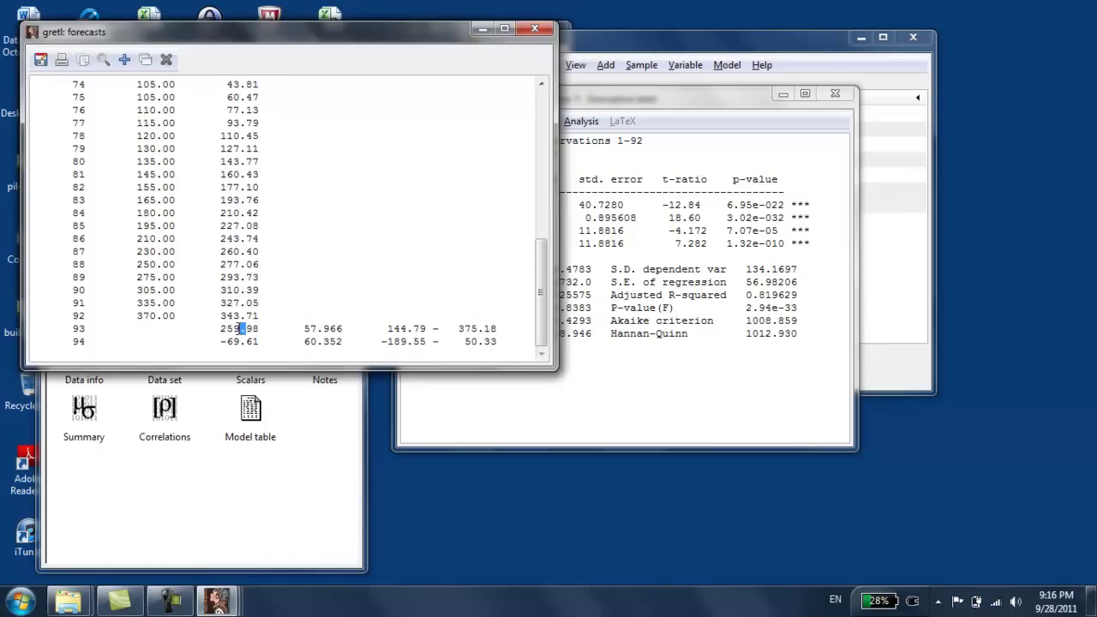
{"action": "left_click_drag", "start_coordinate": [314, 329], "coordinate": [303, 329]}
{"action": "left_click", "coordinate": [341, 326]}
{"action": "left_click_drag", "start_coordinate": [215, 343], "coordinate": [267, 346]}
{"action": "left_click", "coordinate": [267, 346]}
Add the forecasts to the dataset as cost_hat and close the forecasts table
{"action": "left_click", "coordinate": [124, 60]}
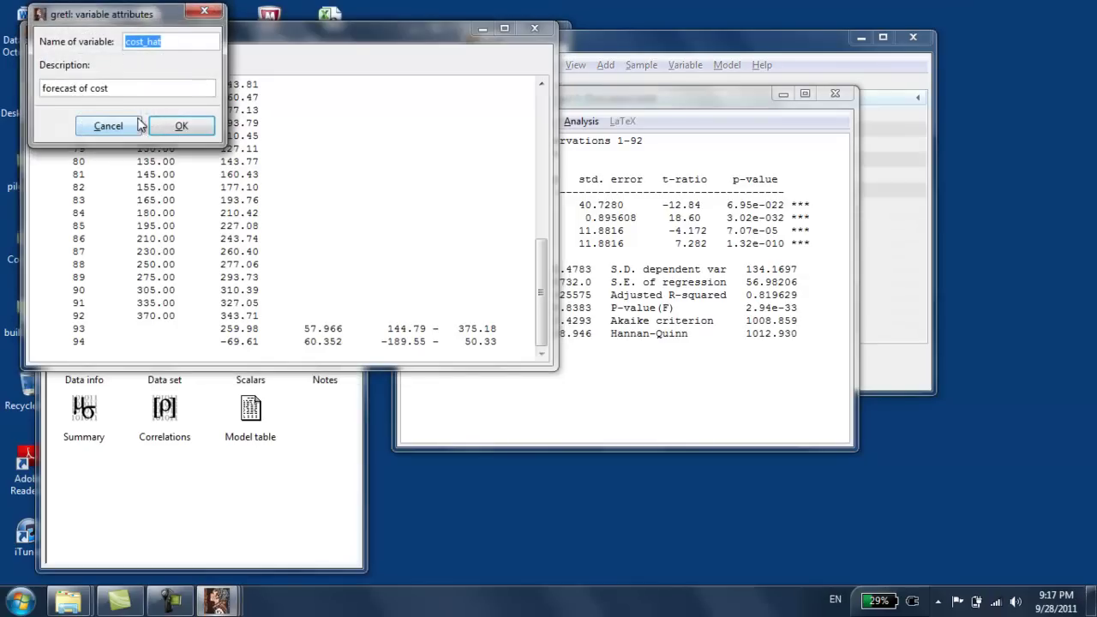
{"action": "left_click", "coordinate": [180, 125]}
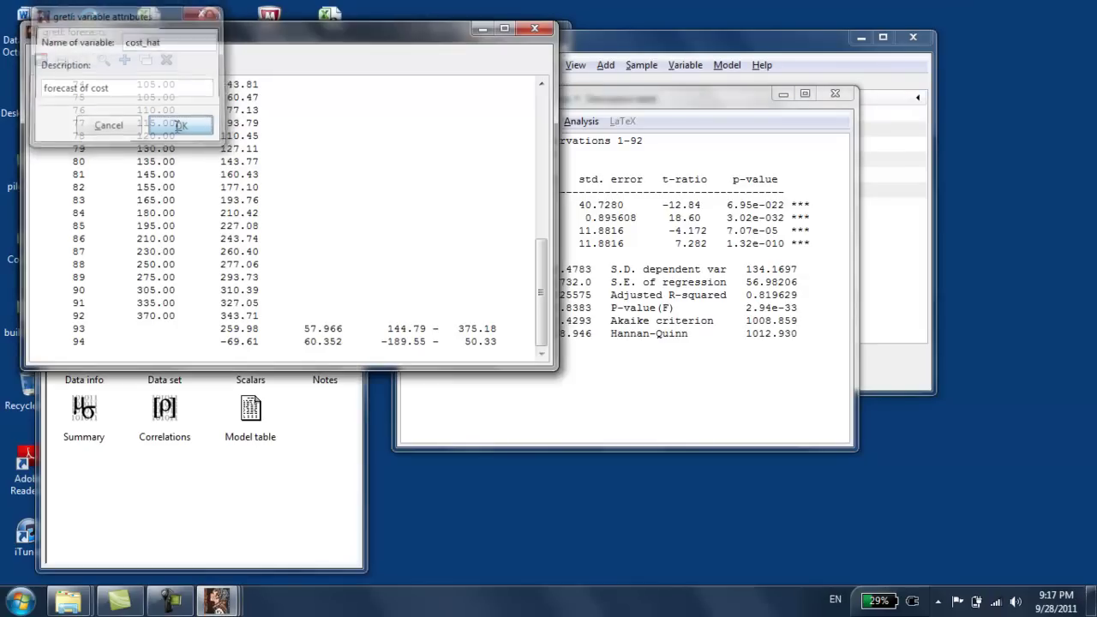
{"action": "left_click", "coordinate": [536, 32]}
Display cost_hat and mark its values for observations 93 and 94 (259.9839, -69.6084)
{"action": "left_click", "coordinate": [720, 52]}
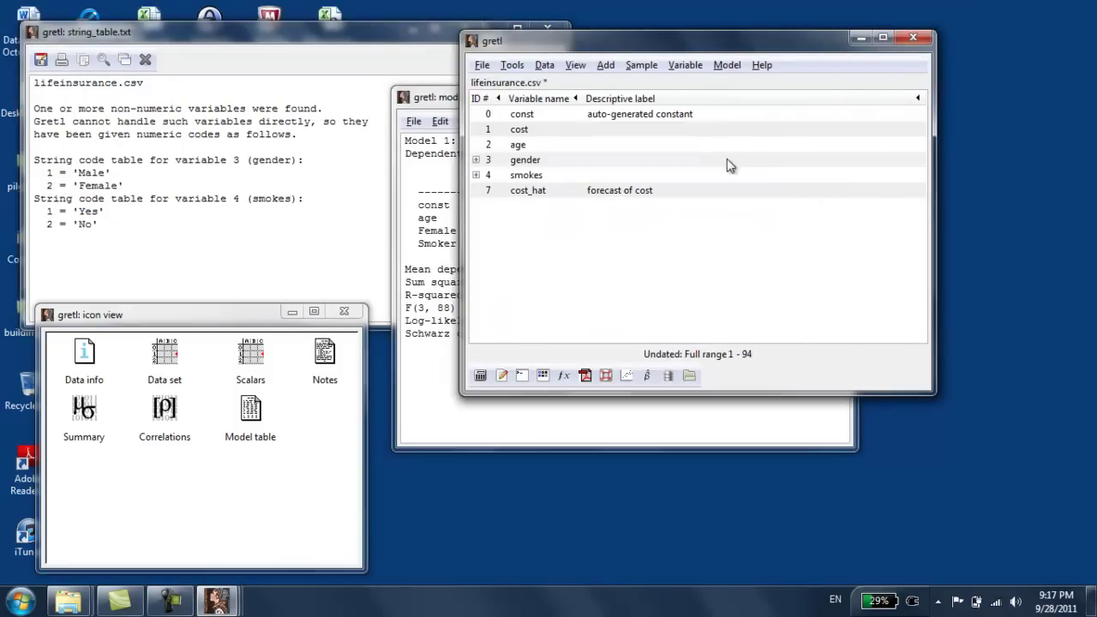
{"action": "left_click", "coordinate": [576, 191]}
{"action": "double_click", "coordinate": [590, 195]}
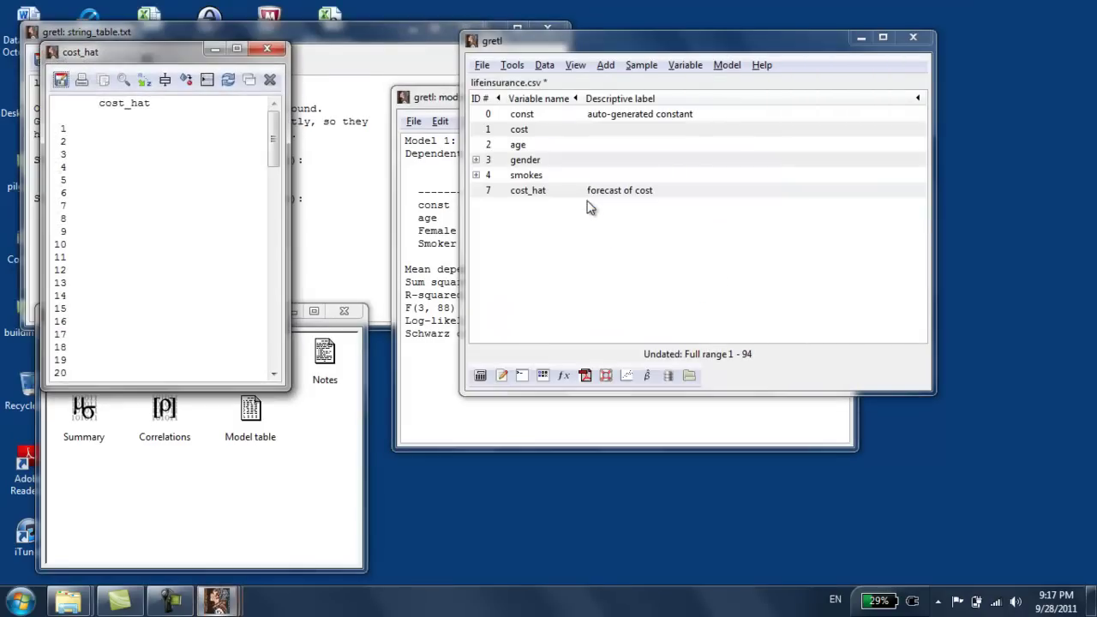
{"action": "left_click_drag", "start_coordinate": [271, 129], "coordinate": [266, 366]}
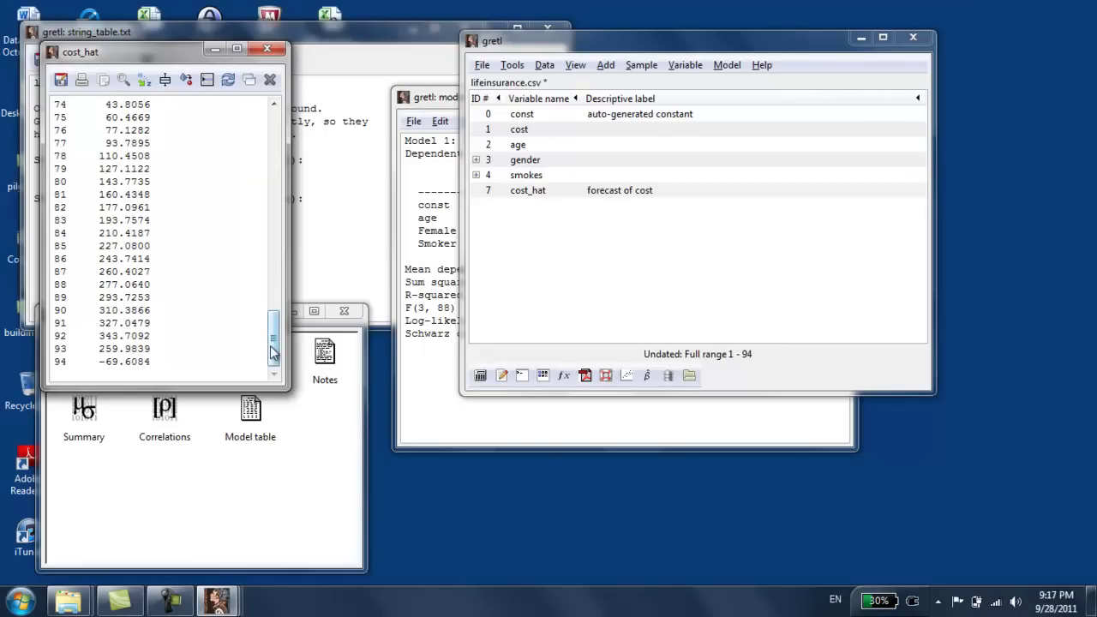
{"action": "mouse_move", "coordinate": [272, 349]}
{"action": "left_mouse_down"}
{"action": "mouse_move", "coordinate": [275, 265]}
{"action": "mouse_move", "coordinate": [269, 368]}
{"action": "left_mouse_up"}
{"action": "left_click_drag", "start_coordinate": [55, 347], "coordinate": [126, 363]}
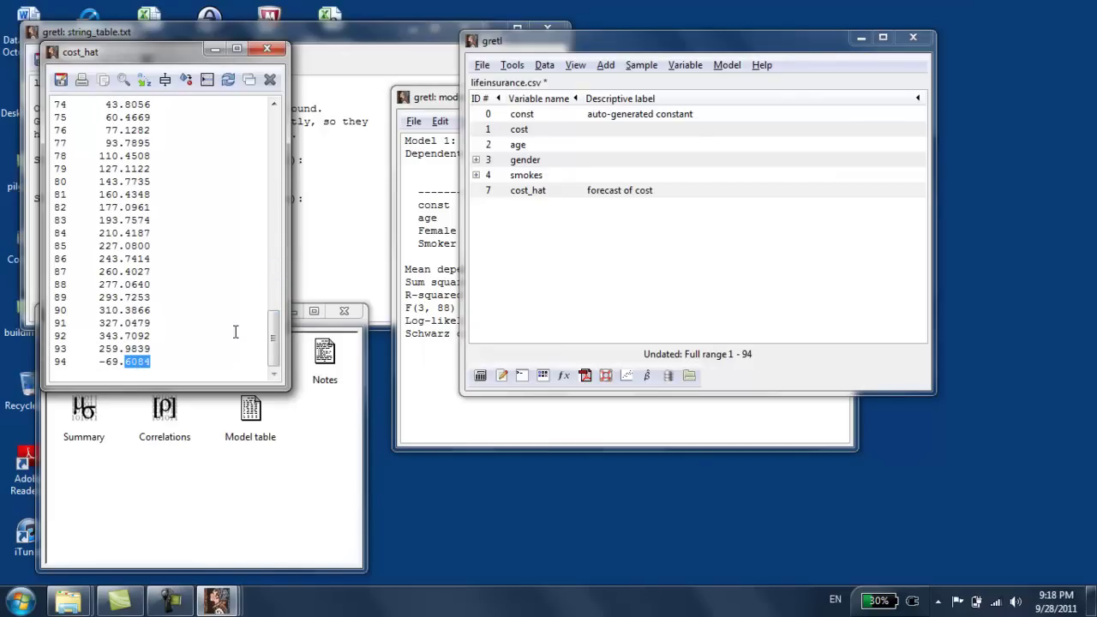